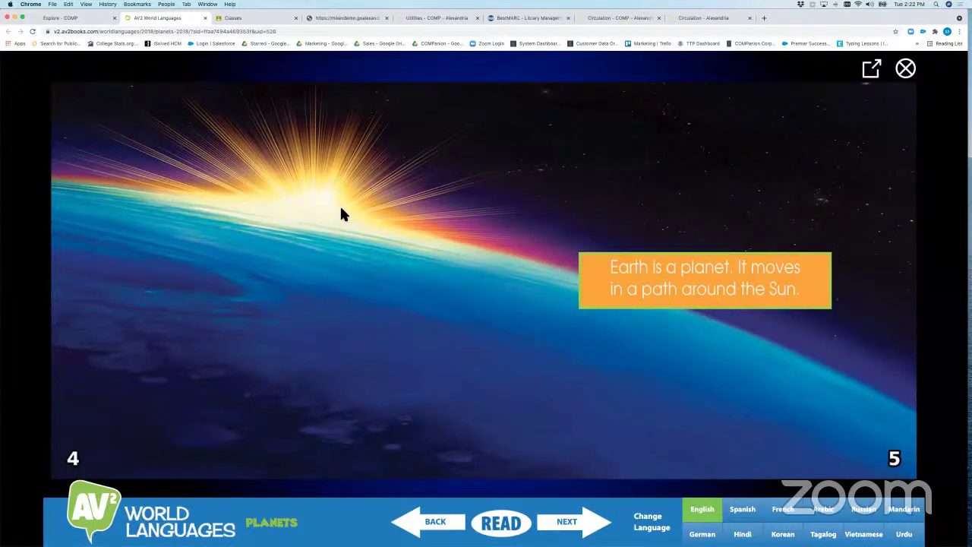
Copy the Planets ebook's web address and open the Alexandria Academy class in Google Classroom.
{"action": "left_click", "coordinate": [291, 34]}
{"action": "key", "text": "ctrl+c"}
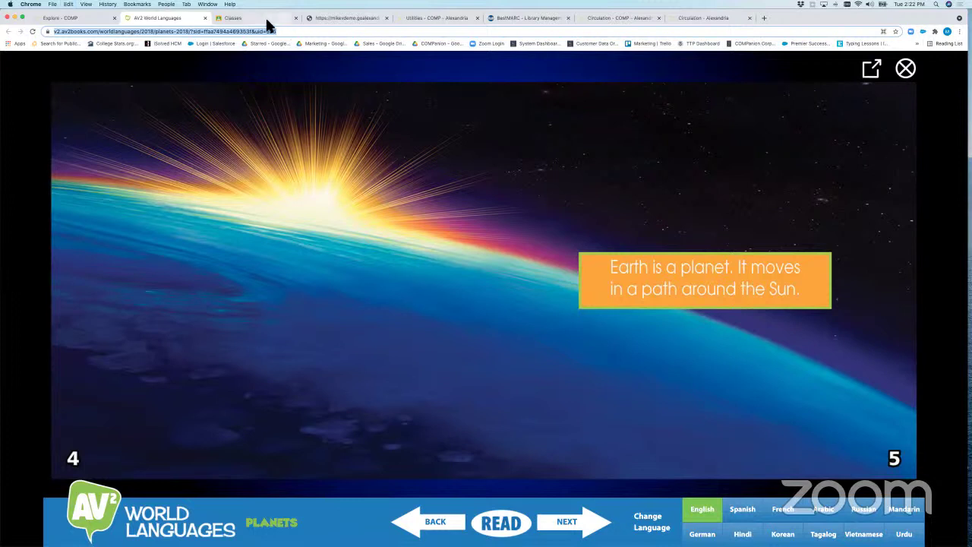
{"action": "left_click", "coordinate": [269, 19]}
{"action": "left_click", "coordinate": [66, 129]}
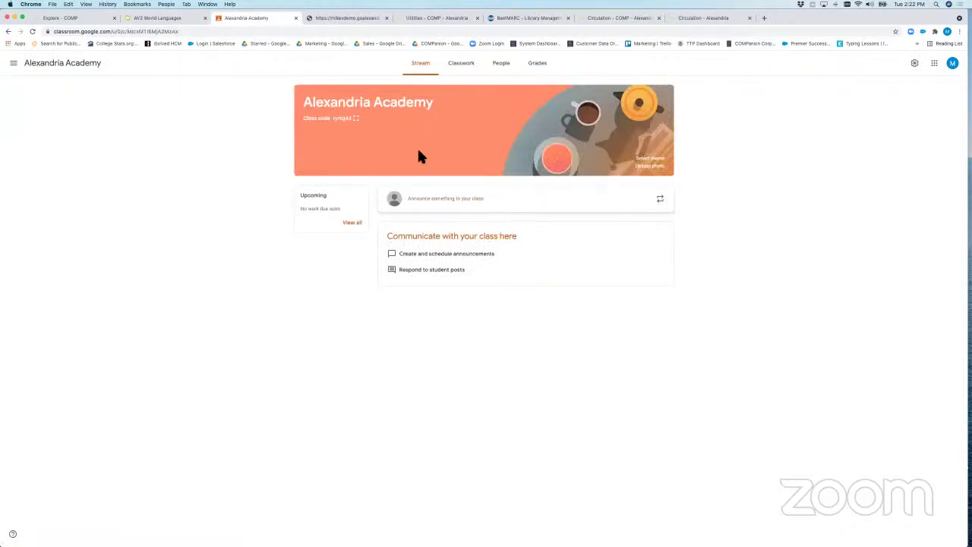
Post the announcement 'Please read this by tomorrow!' with the pasted Planets link, then open the link.
{"action": "left_click", "coordinate": [437, 199]}
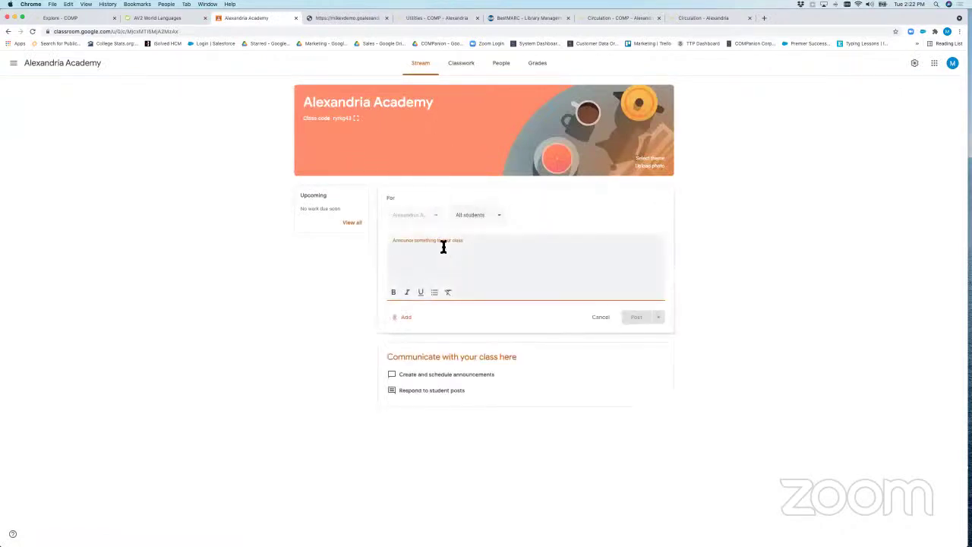
{"action": "type", "text": "Please"}
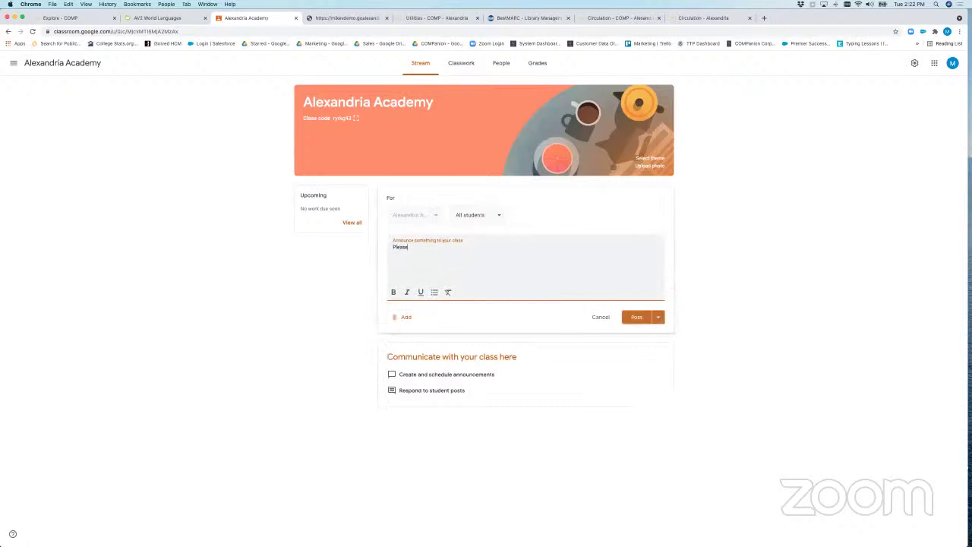
{"action": "type", "text": " read this by tomorrow!"}
{"action": "key", "text": "ctrl+v"}
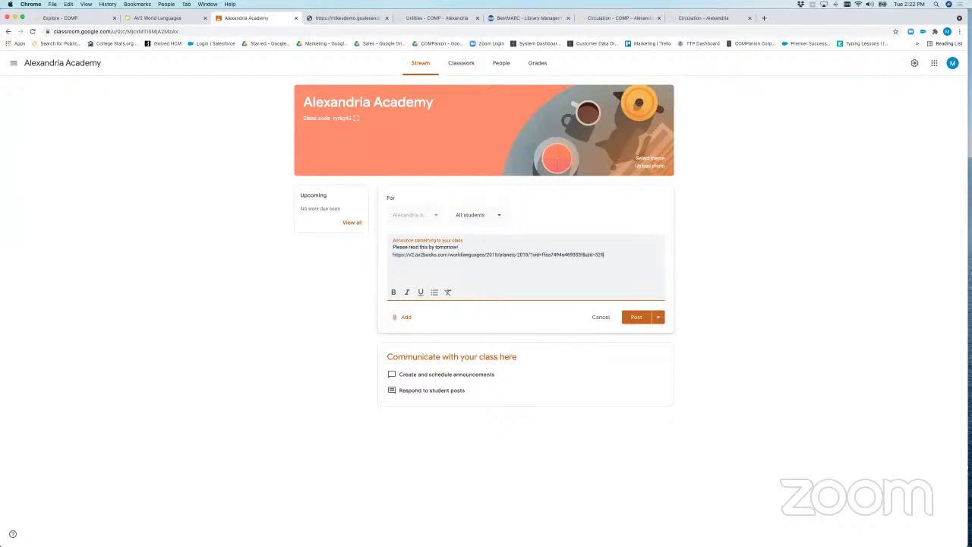
{"action": "left_click", "coordinate": [636, 319]}
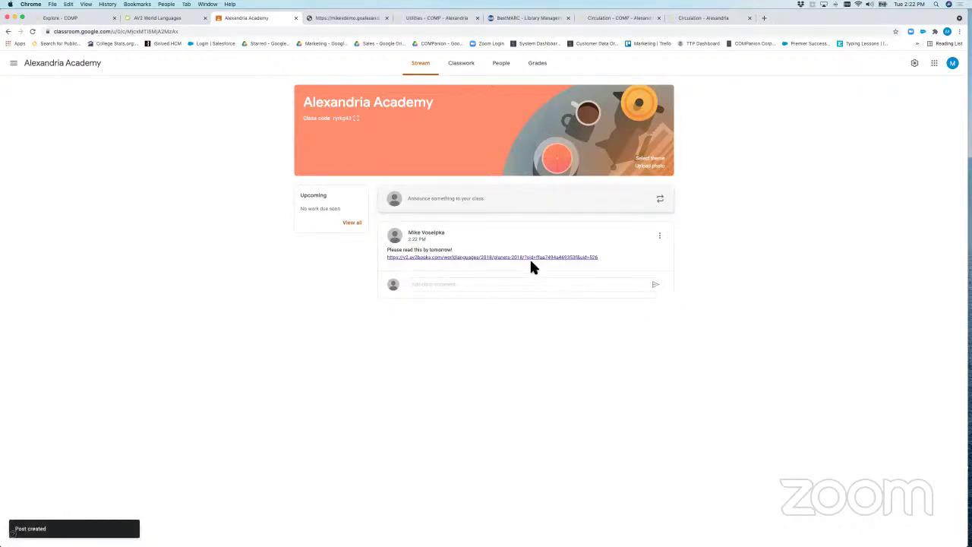
{"action": "left_click", "coordinate": [536, 265]}
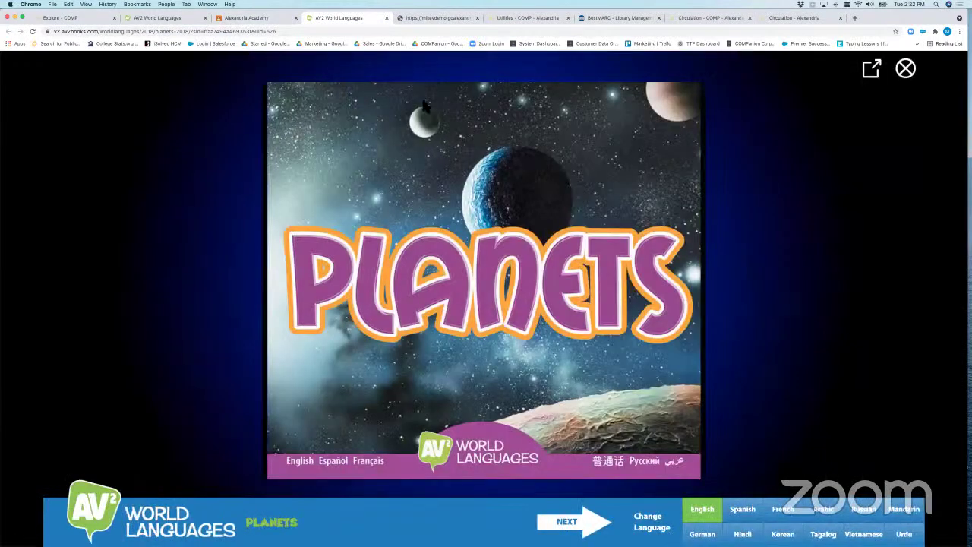
Close the extra Planets and Google Classroom tabs and return to the Alexandria catalog results.
{"action": "left_click", "coordinate": [387, 17]}
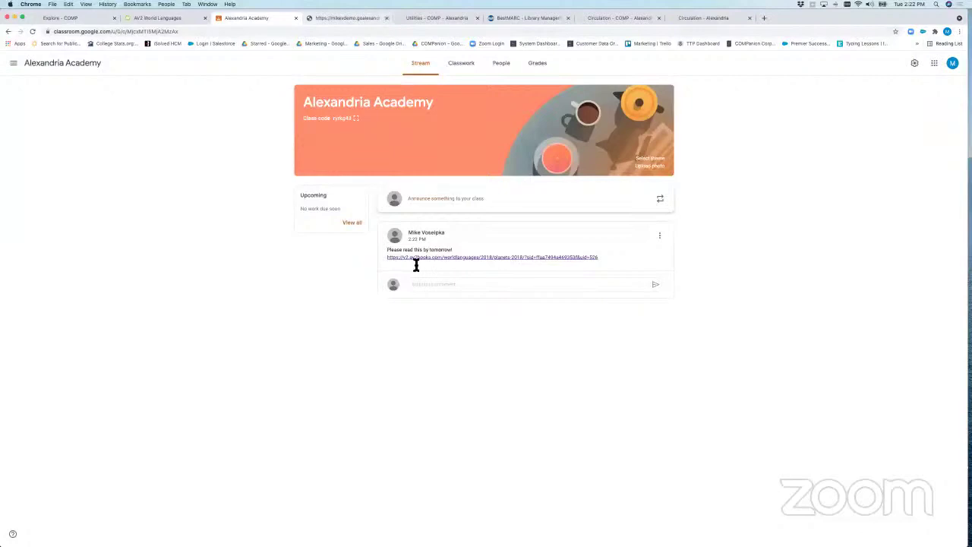
{"action": "left_click", "coordinate": [296, 17]}
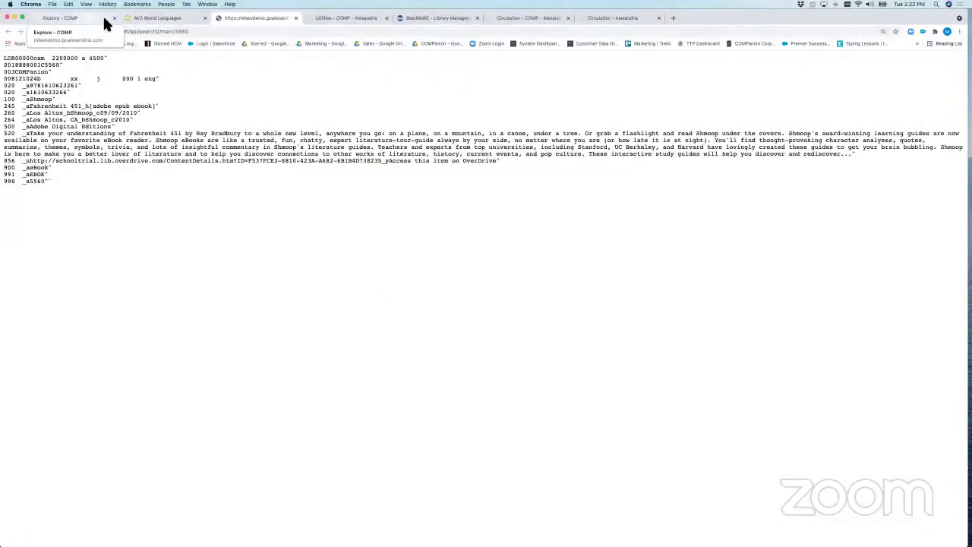
{"action": "left_click", "coordinate": [149, 18]}
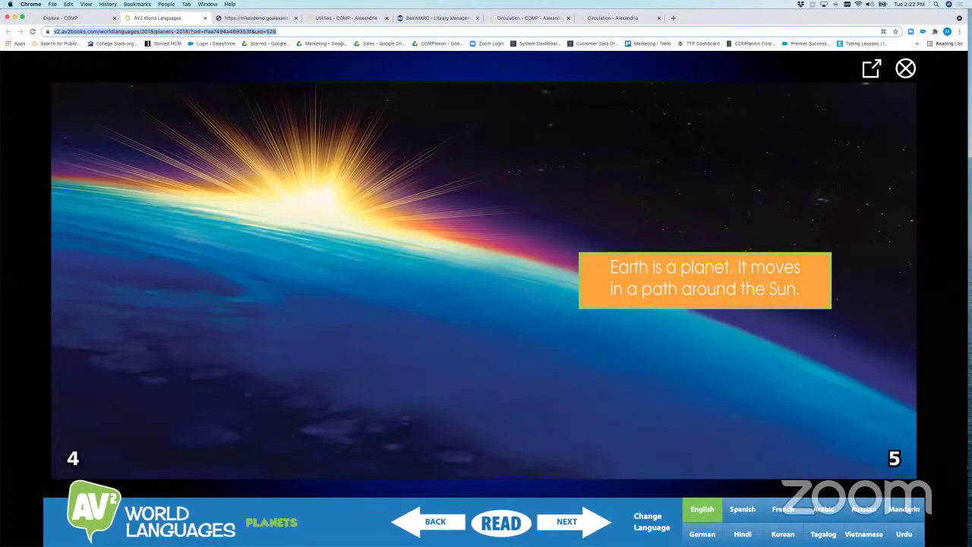
{"action": "left_click", "coordinate": [77, 19]}
{"action": "left_click", "coordinate": [205, 17]}
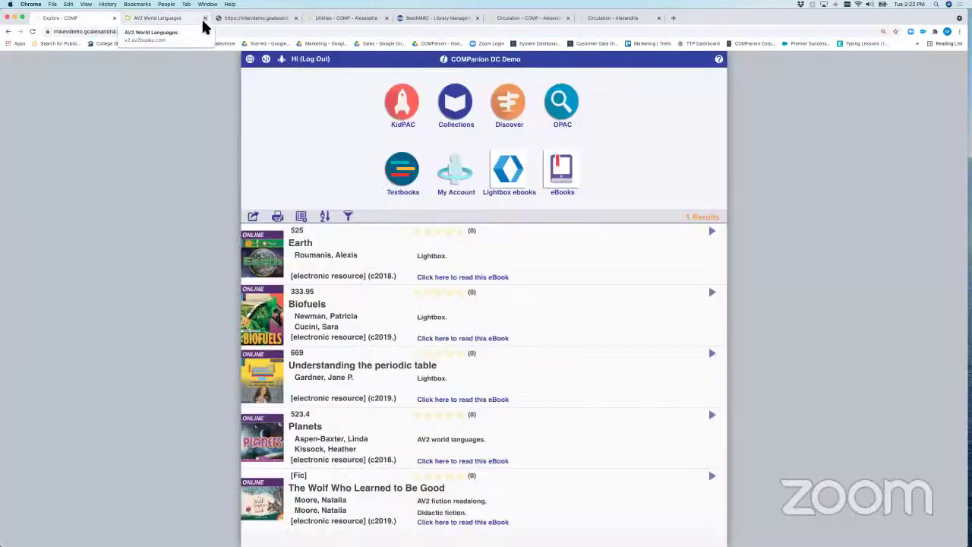
Open the Planets record details and view its full MARC record.
{"action": "left_click", "coordinate": [314, 431]}
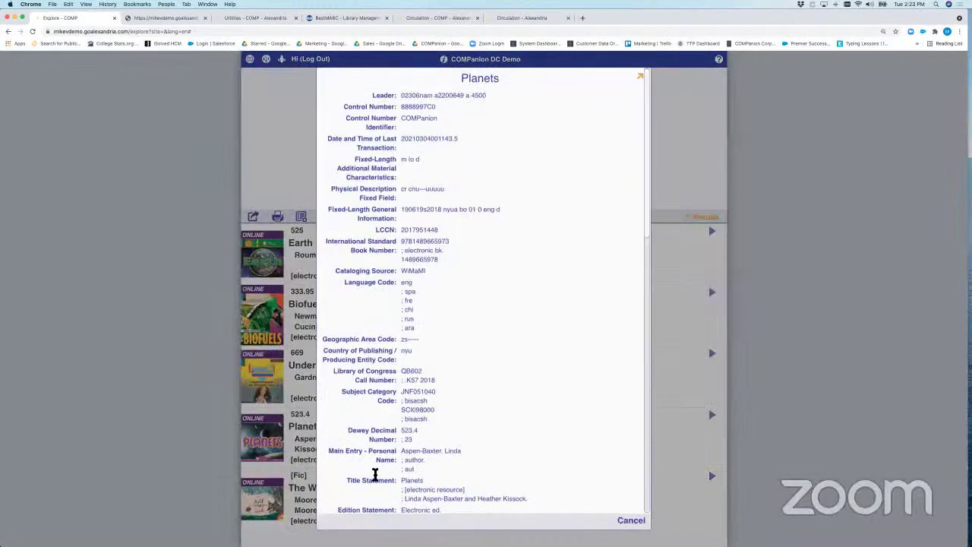
{"action": "scroll", "coordinate": [379, 455], "scroll_direction": "down", "scroll_amount": 5}
{"action": "scroll", "coordinate": [395, 414], "scroll_direction": "down", "scroll_amount": 10}
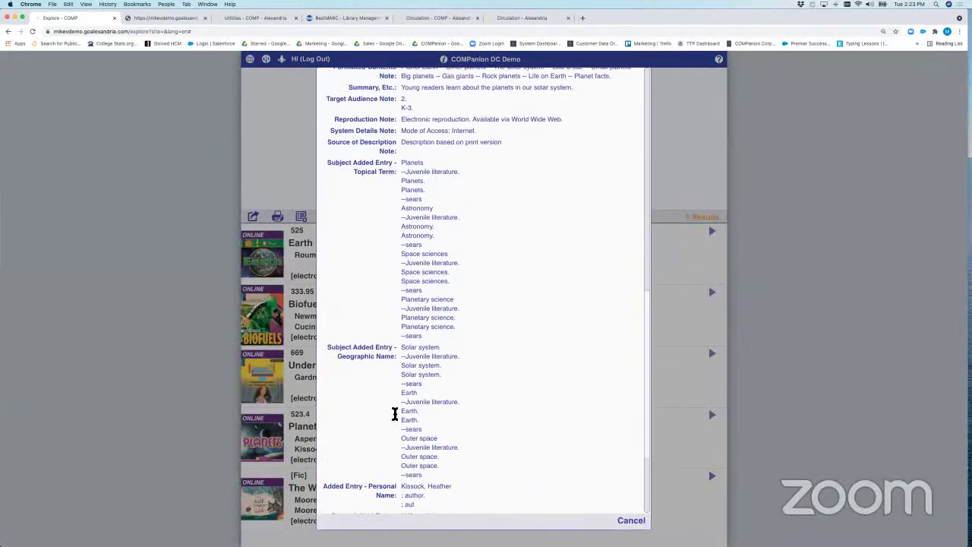
{"action": "scroll", "coordinate": [436, 354], "scroll_direction": "up", "scroll_amount": 8}
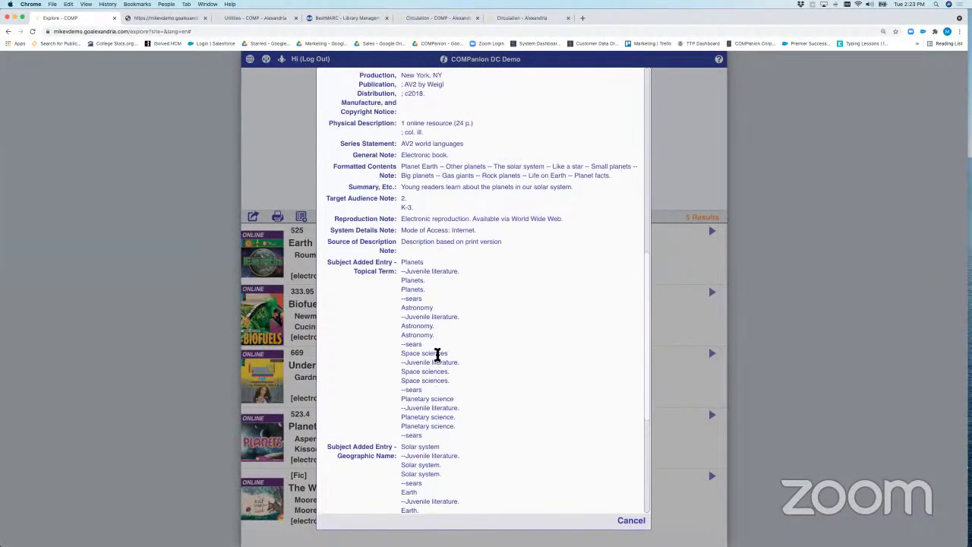
{"action": "scroll", "coordinate": [366, 482], "scroll_direction": "down", "scroll_amount": 8}
{"action": "left_click", "coordinate": [358, 508]}
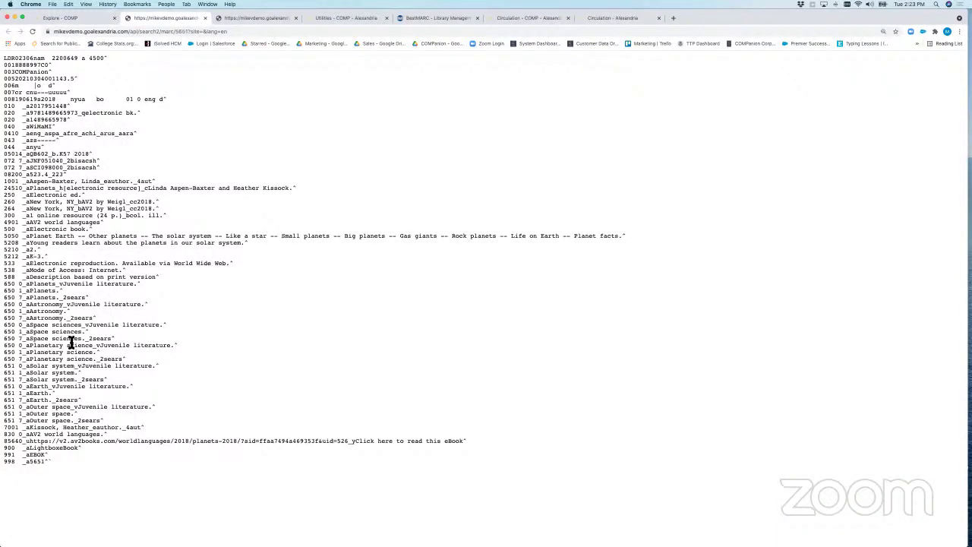
Compare the Fahrenheit 451 and Planets MARC records, close both, and return to the Planets record.
{"action": "left_click", "coordinate": [265, 21]}
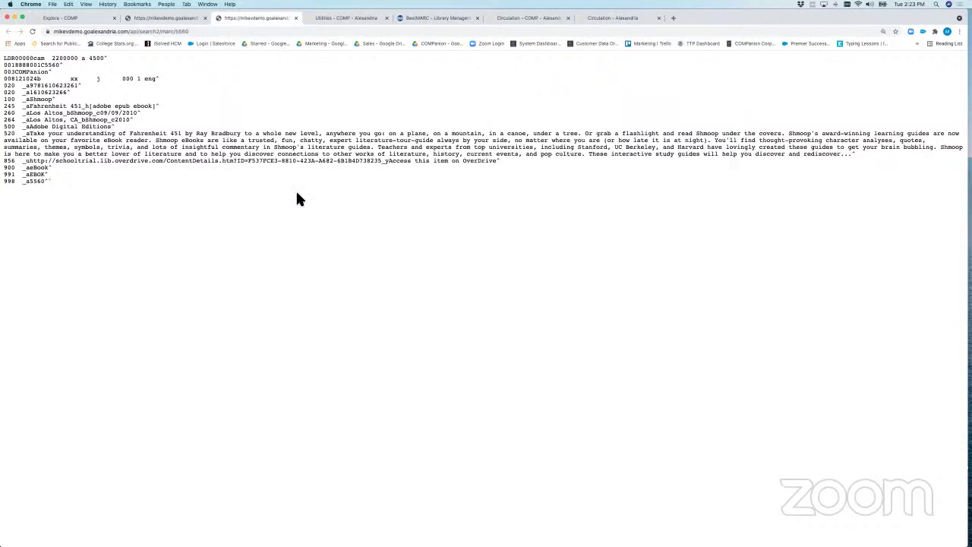
{"action": "left_click_drag", "start_coordinate": [100, 23], "coordinate": [88, 23]}
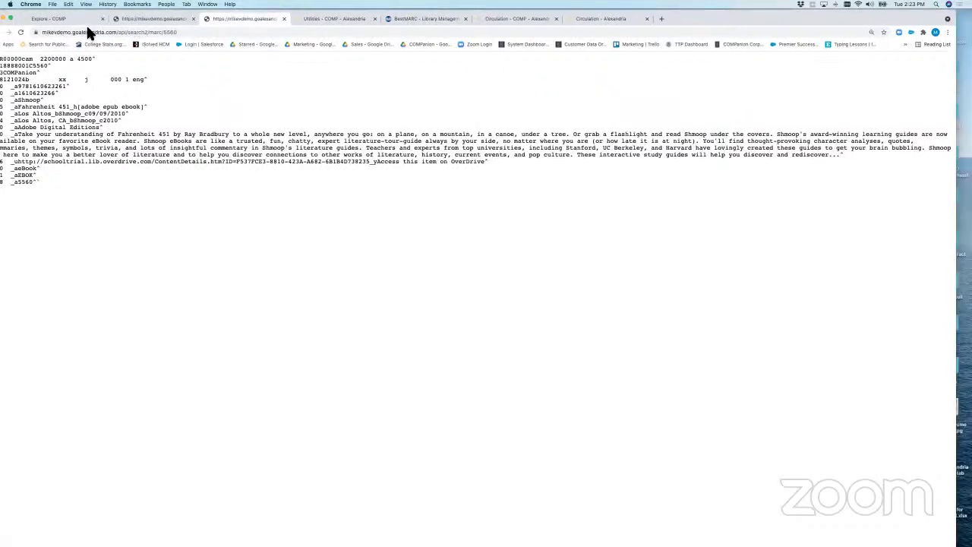
{"action": "left_click_drag", "start_coordinate": [149, 28], "coordinate": [159, 25]}
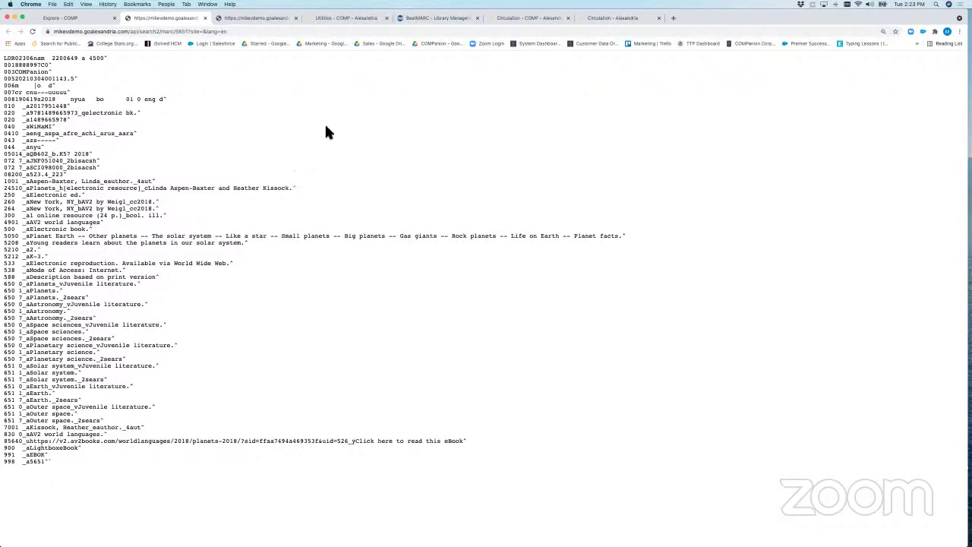
{"action": "left_click", "coordinate": [205, 19]}
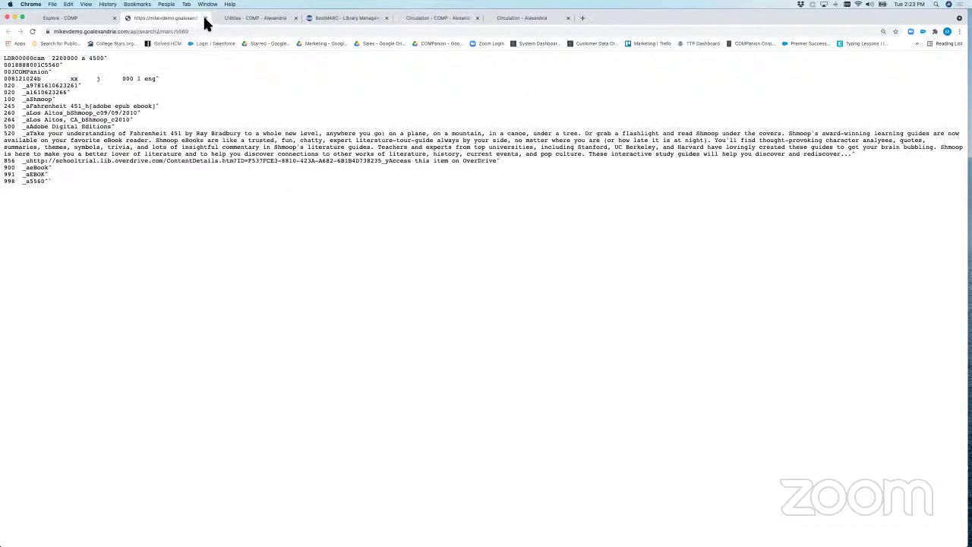
{"action": "left_click", "coordinate": [205, 19]}
{"action": "left_click", "coordinate": [85, 19]}
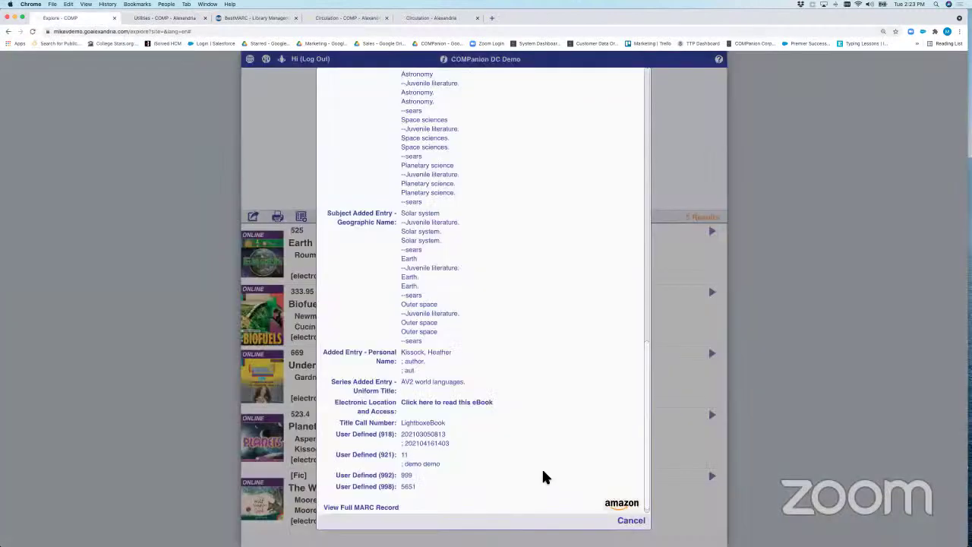
Cancel the Planets record details to return to the five ebook results.
{"action": "left_click", "coordinate": [630, 521]}
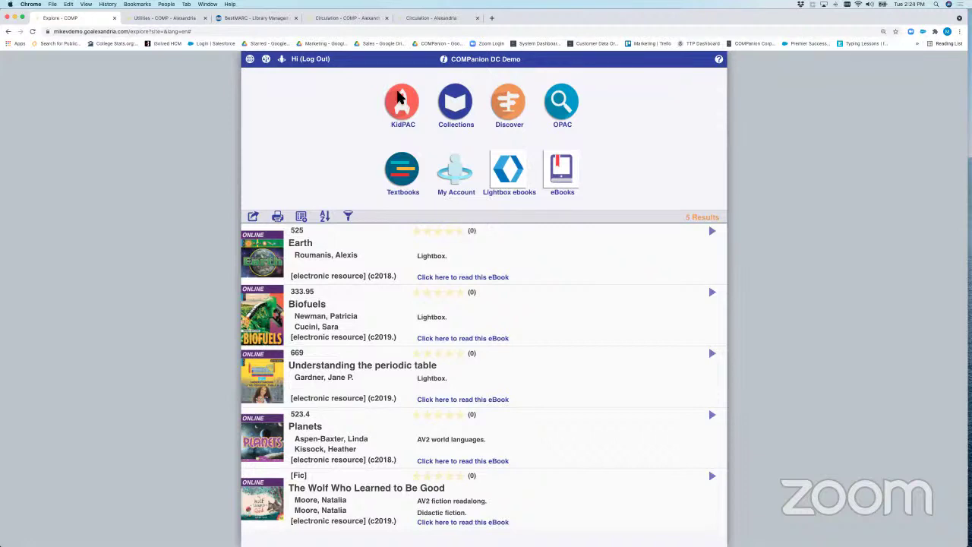
Switch to the Utilities tab showing the Mitinet EnhanceMARC utility.
{"action": "left_click", "coordinate": [180, 20]}
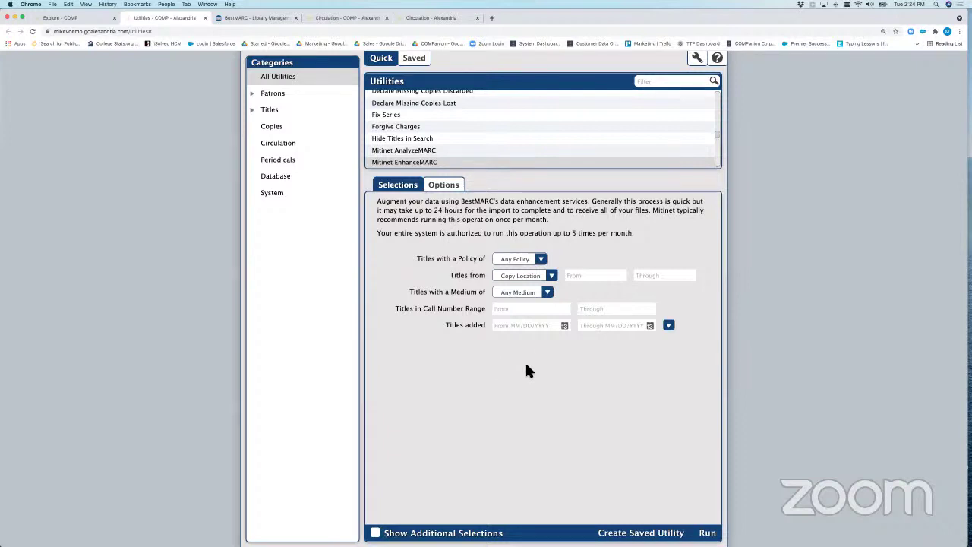
Enable EnhanceMARC options including Content, Media, Carrier repair, then close Utilities to reach BestMARC.
{"action": "left_click", "coordinate": [447, 192]}
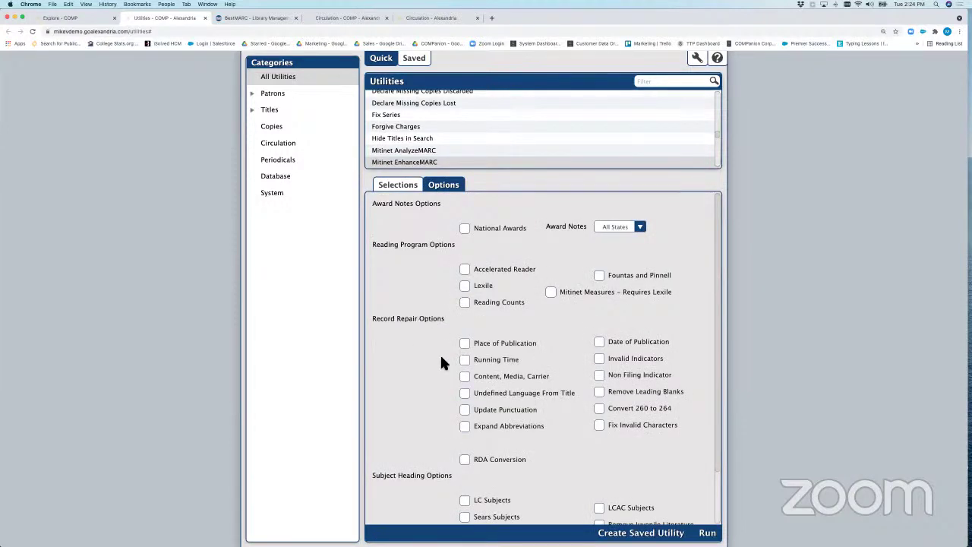
{"action": "scroll", "coordinate": [441, 362], "scroll_direction": "down", "scroll_amount": 1}
{"action": "scroll", "coordinate": [441, 363], "scroll_direction": "up", "scroll_amount": 1}
{"action": "left_click", "coordinate": [464, 374]}
{"action": "scroll", "coordinate": [569, 414], "scroll_direction": "down", "scroll_amount": 2}
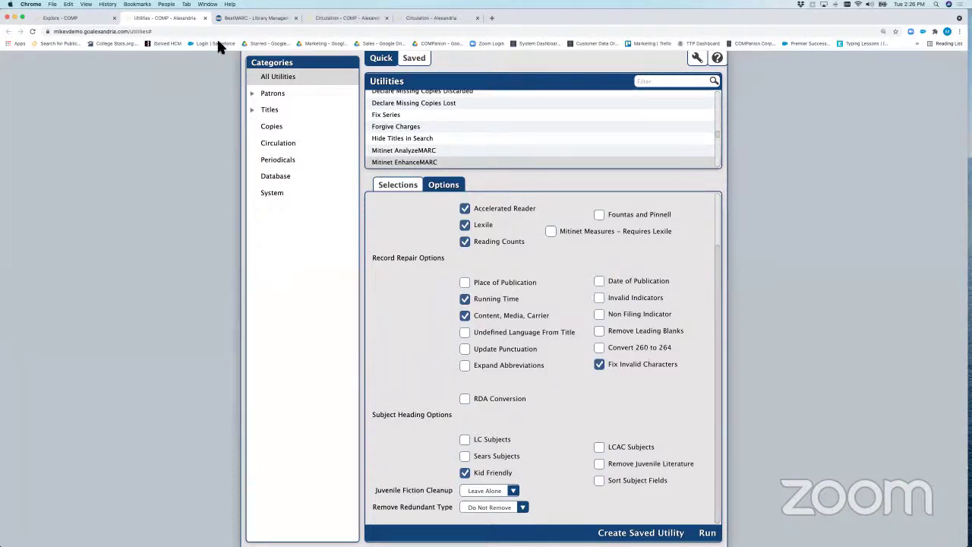
{"action": "left_click", "coordinate": [204, 17]}
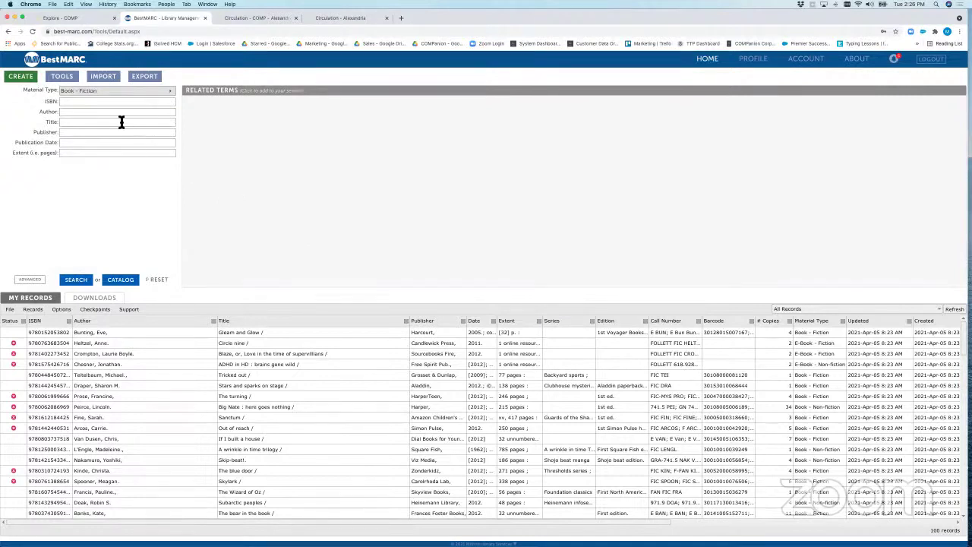
Search BestMARC for the title 'Harry potter'.
{"action": "left_click", "coordinate": [80, 123]}
{"action": "type", "text": "Harry potter"}
{"action": "key", "text": "Return"}
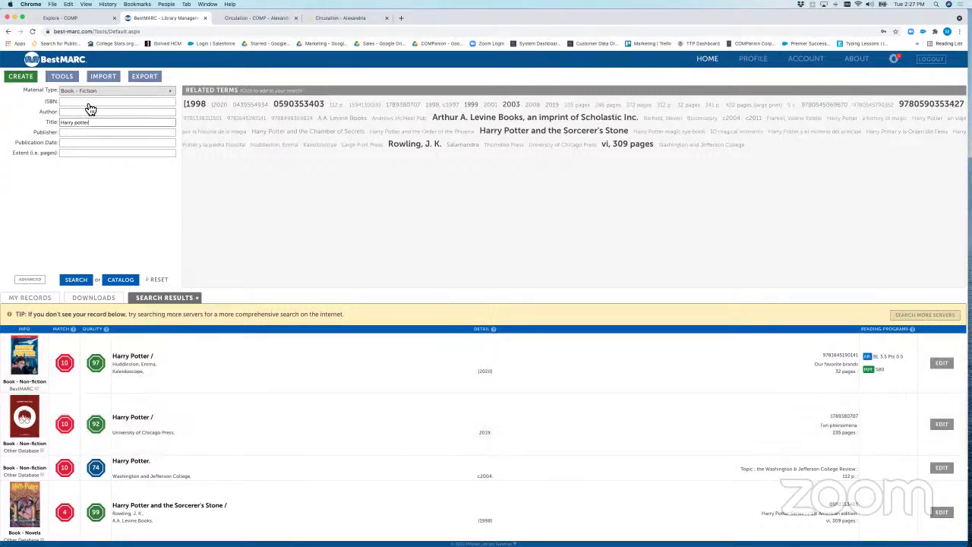
Browse the Private folder's workflows and global edits under TOOLS, then close BestMARC.
{"action": "left_click", "coordinate": [62, 77]}
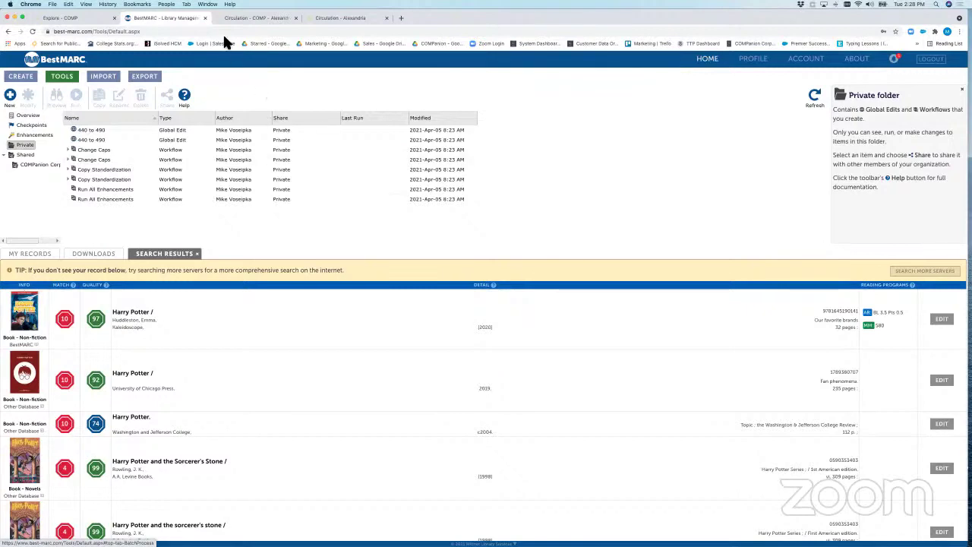
{"action": "left_click", "coordinate": [205, 18]}
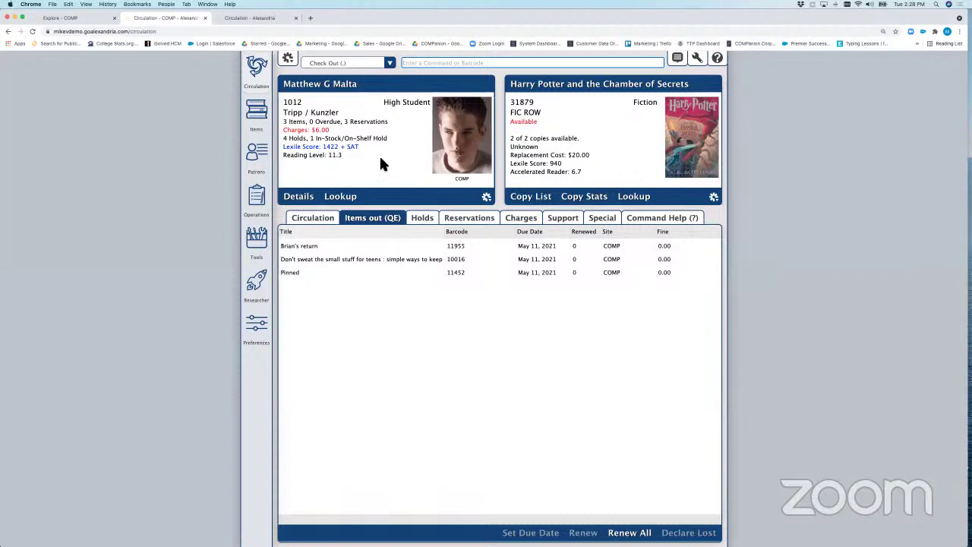
Open the patron's Details summary and scroll through items out, holds and charges, highlighting Textbooks Out.
{"action": "left_click", "coordinate": [301, 197]}
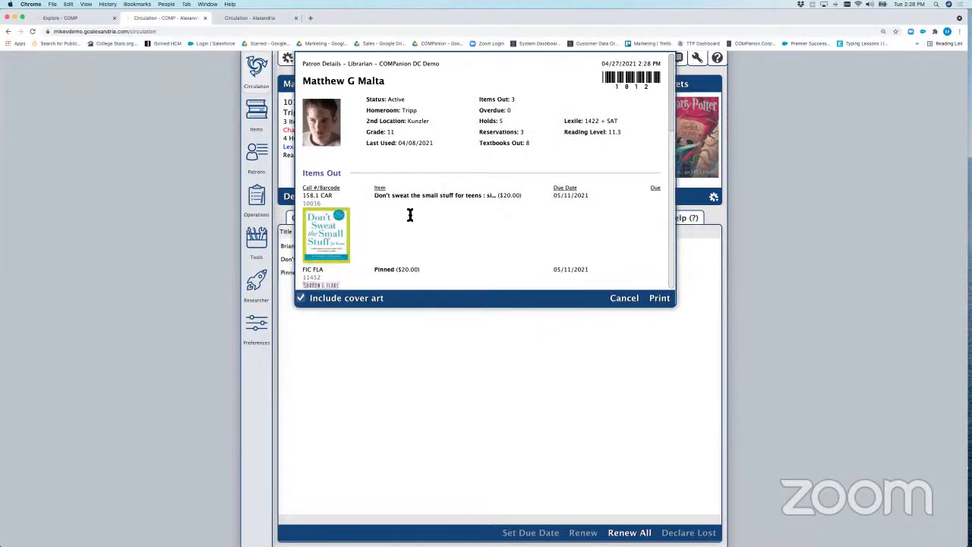
{"action": "scroll", "coordinate": [410, 217], "scroll_direction": "down", "scroll_amount": 2}
{"action": "scroll", "coordinate": [410, 216], "scroll_direction": "down", "scroll_amount": 3}
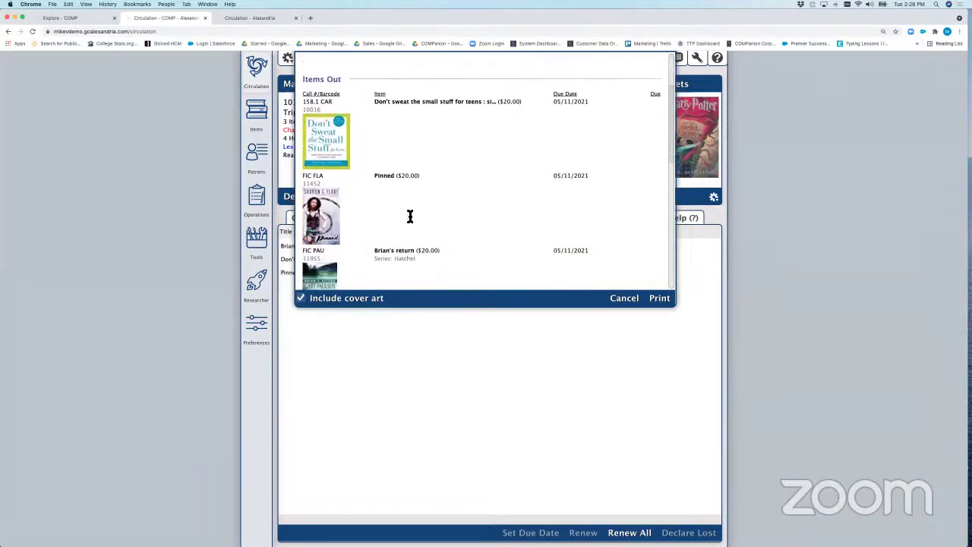
{"action": "scroll", "coordinate": [517, 241], "scroll_direction": "down", "scroll_amount": 6}
{"action": "scroll", "coordinate": [516, 243], "scroll_direction": "down", "scroll_amount": 1}
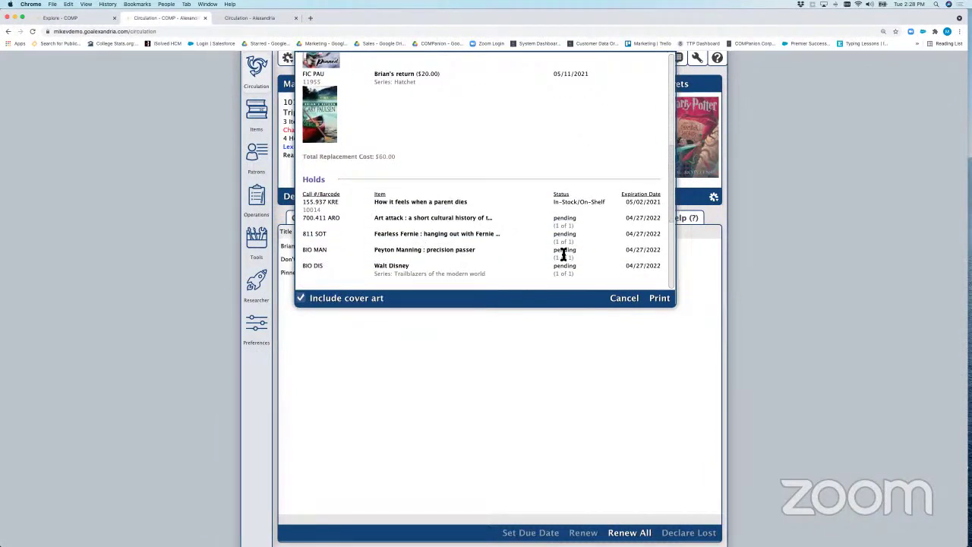
{"action": "scroll", "coordinate": [561, 214], "scroll_direction": "down", "scroll_amount": 1}
{"action": "scroll", "coordinate": [561, 214], "scroll_direction": "down", "scroll_amount": 4}
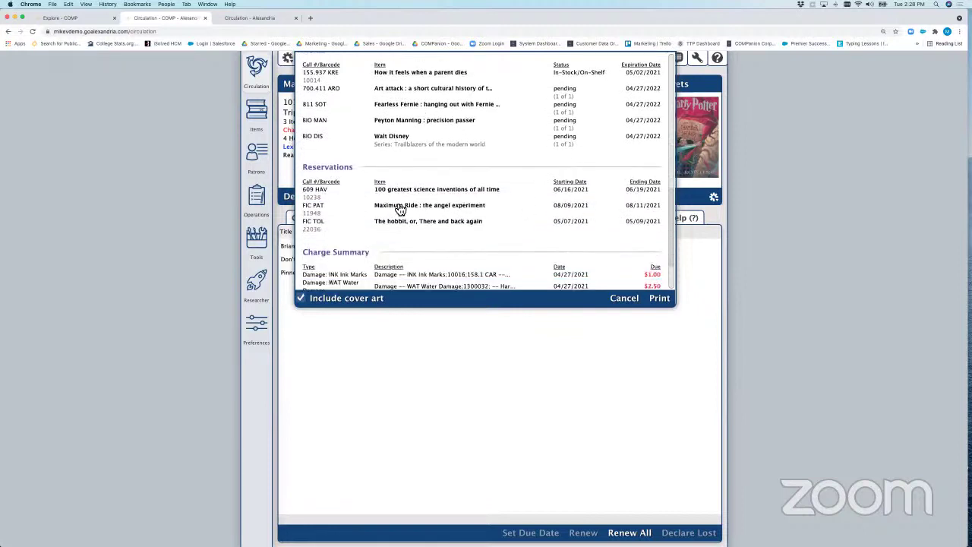
{"action": "scroll", "coordinate": [425, 243], "scroll_direction": "down", "scroll_amount": 1}
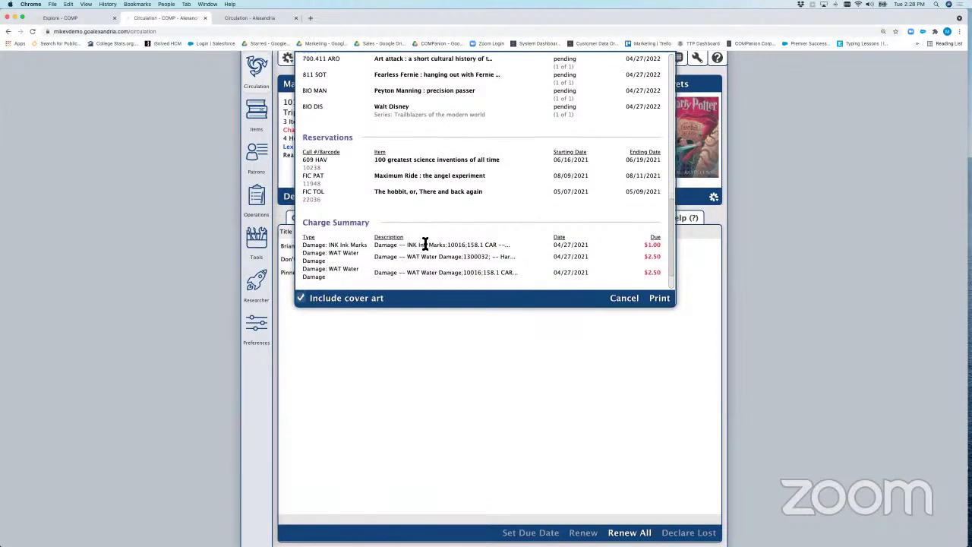
{"action": "scroll", "coordinate": [476, 247], "scroll_direction": "up", "scroll_amount": 10}
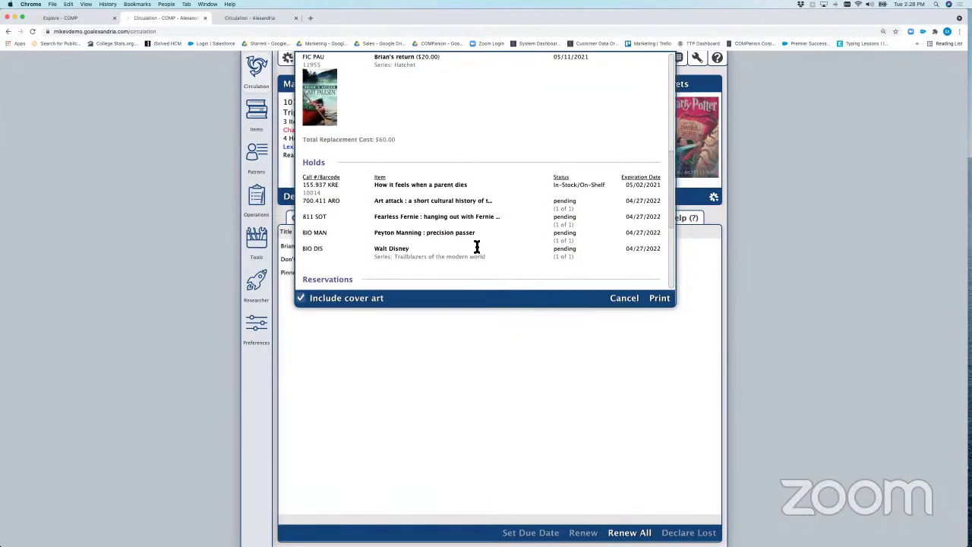
{"action": "scroll", "coordinate": [476, 247], "scroll_direction": "up", "scroll_amount": 8}
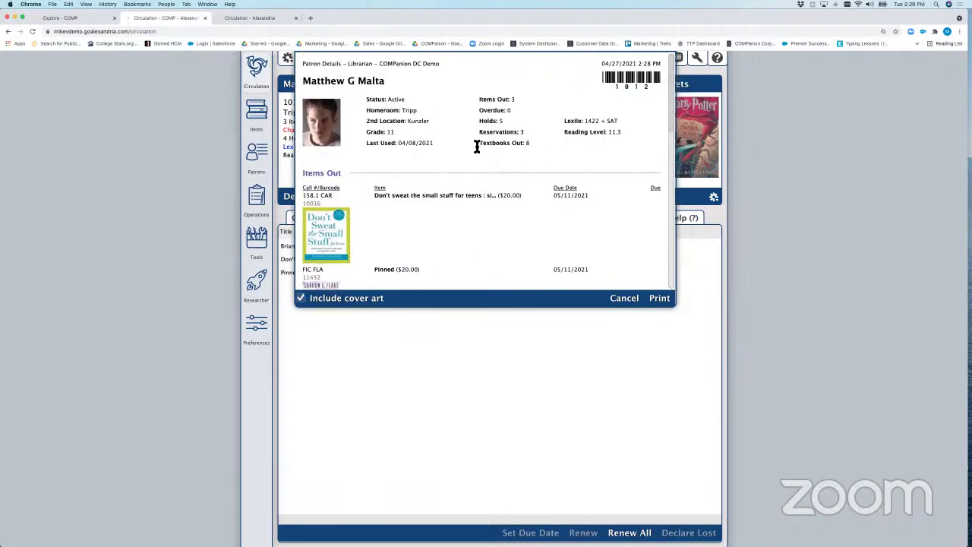
{"action": "left_click_drag", "start_coordinate": [477, 147], "coordinate": [527, 152]}
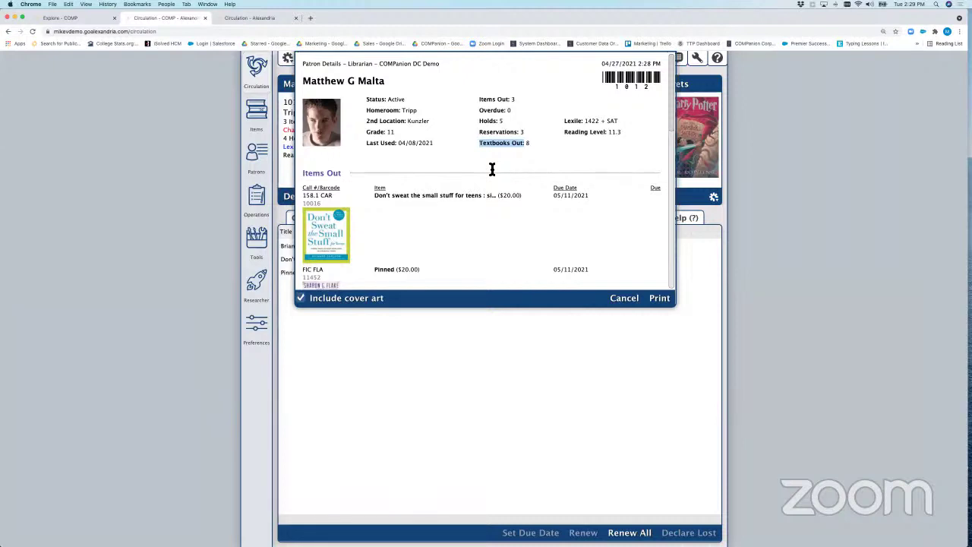
{"action": "scroll", "coordinate": [446, 226], "scroll_direction": "down", "scroll_amount": 1}
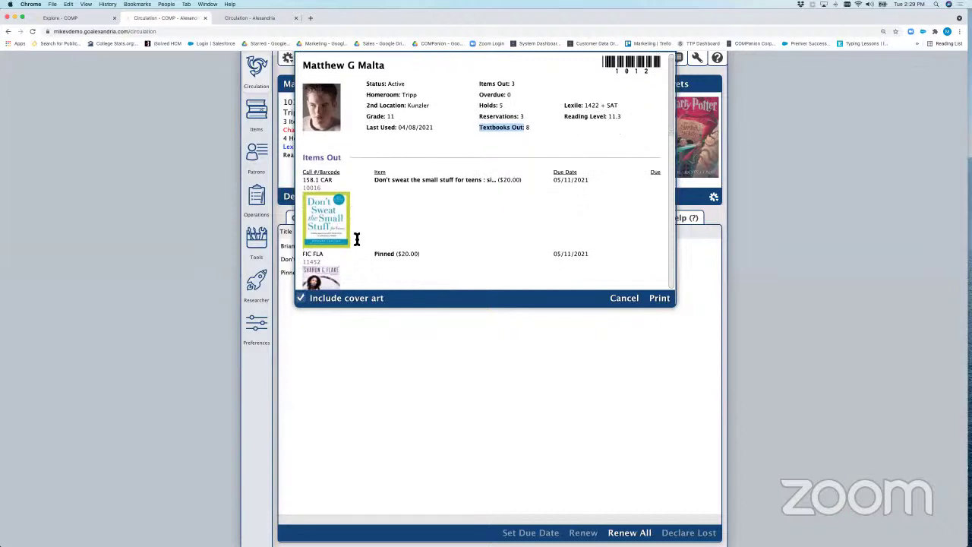
Turn Include cover art off and back on, then cancel the Patron Details dialog.
{"action": "left_click", "coordinate": [301, 298]}
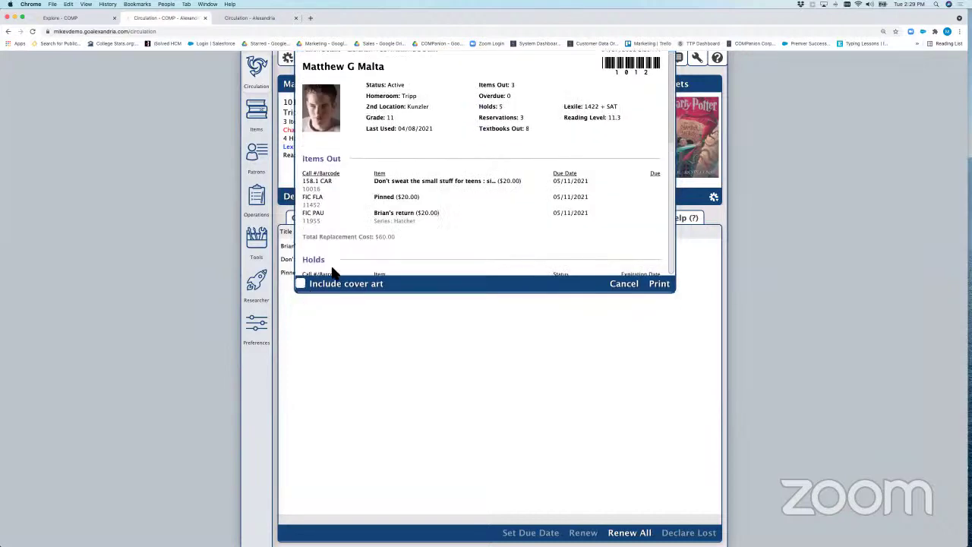
{"action": "left_click", "coordinate": [302, 297]}
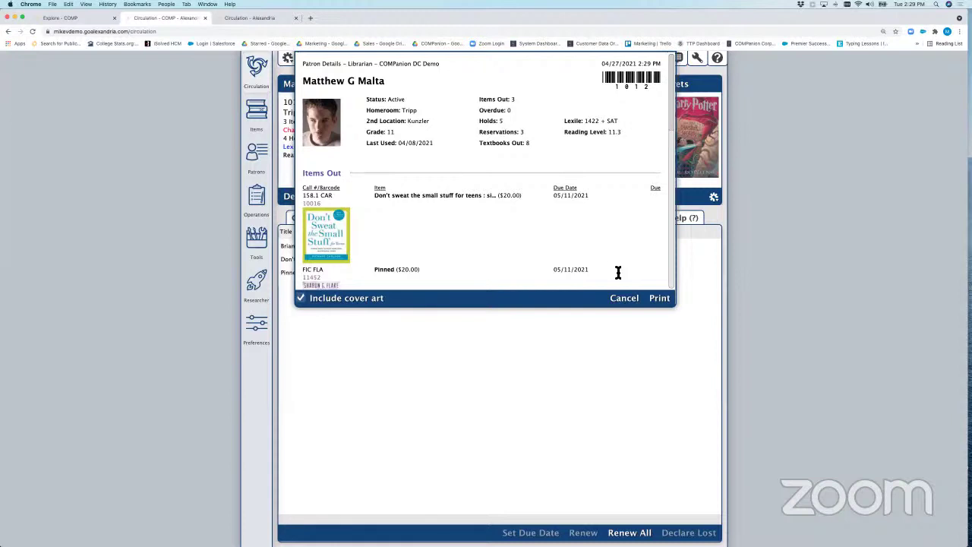
{"action": "left_click", "coordinate": [623, 300]}
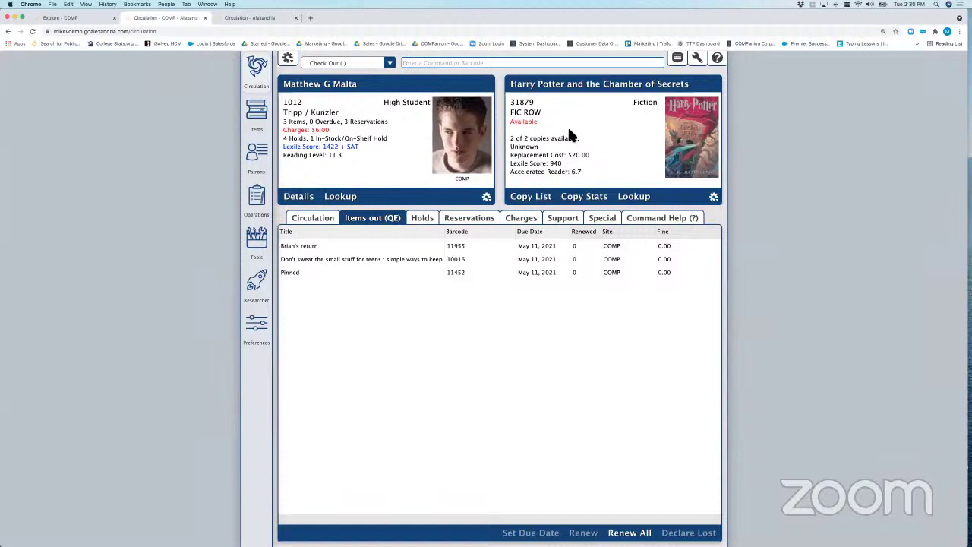
Open the Harry Potter and the Chamber of Secrets title record in the Items module.
{"action": "left_click", "coordinate": [562, 85]}
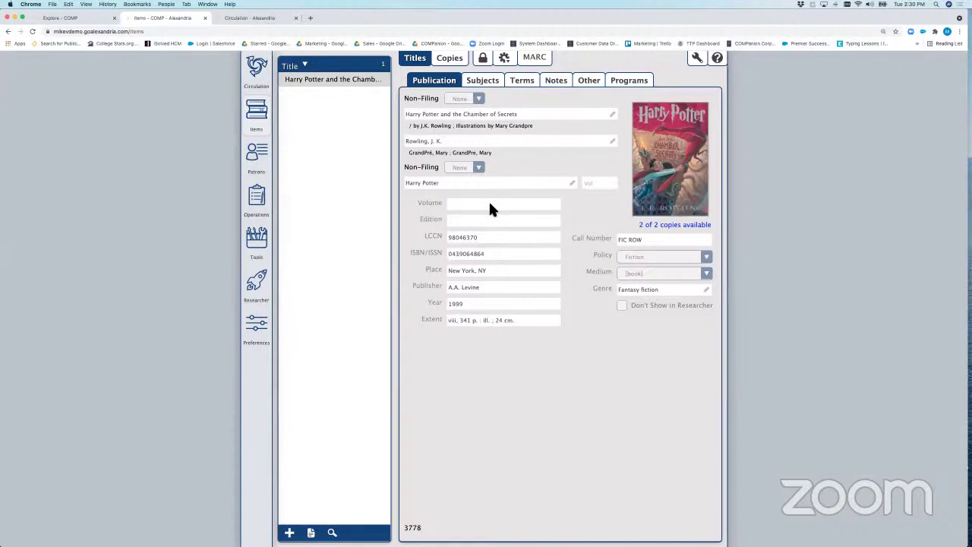
Check the Chamber of Secrets MARC tags, then start a new title in the SmartMARC Title Assistant.
{"action": "left_click", "coordinate": [536, 59]}
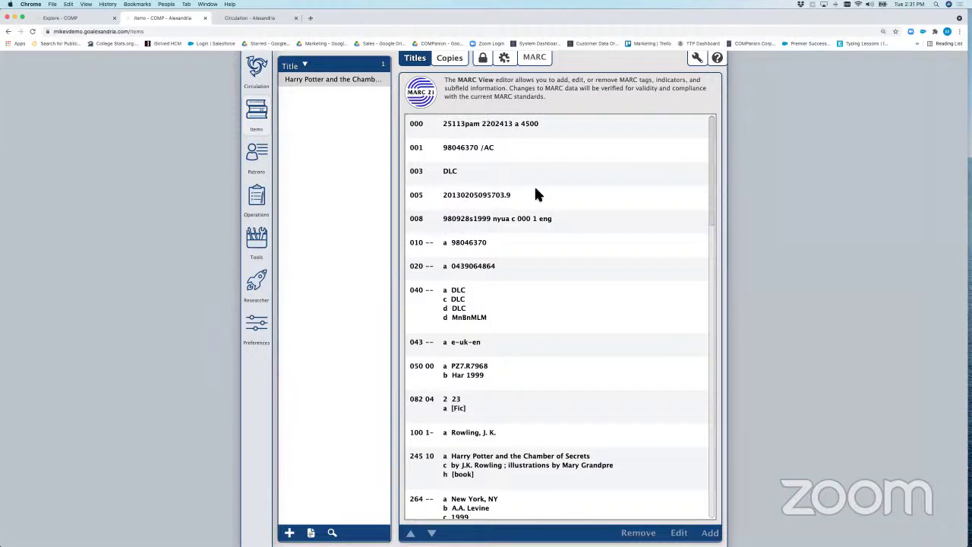
{"action": "left_click", "coordinate": [533, 60]}
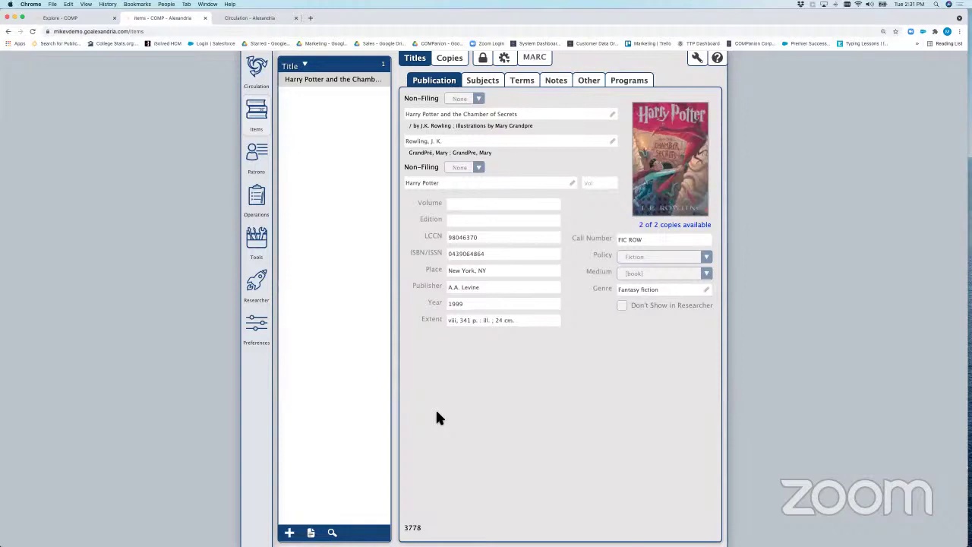
{"action": "left_click", "coordinate": [289, 532]}
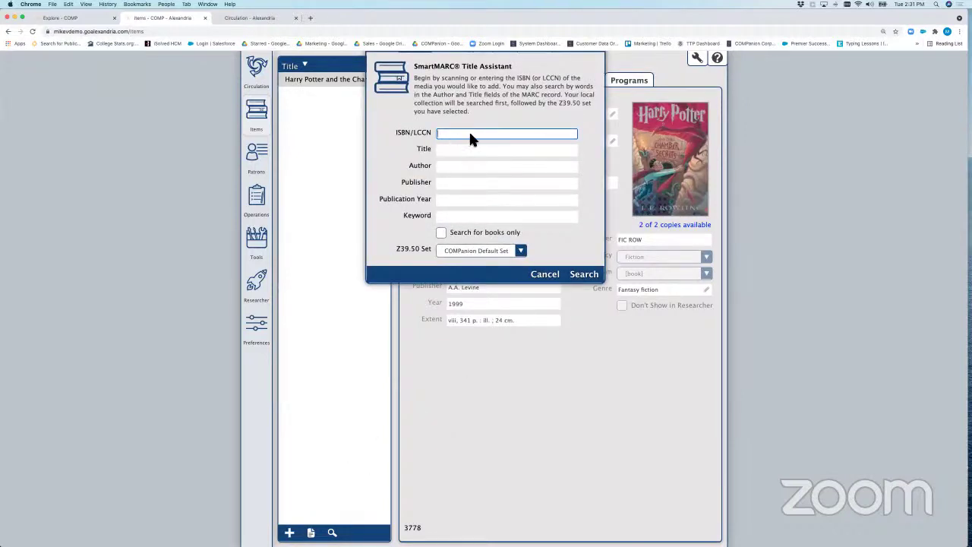
Search titles for 'Hunger Games' and preview the OhioLINK Book record's MARC.
{"action": "left_click", "coordinate": [456, 151]}
{"action": "type", "text": "H"}
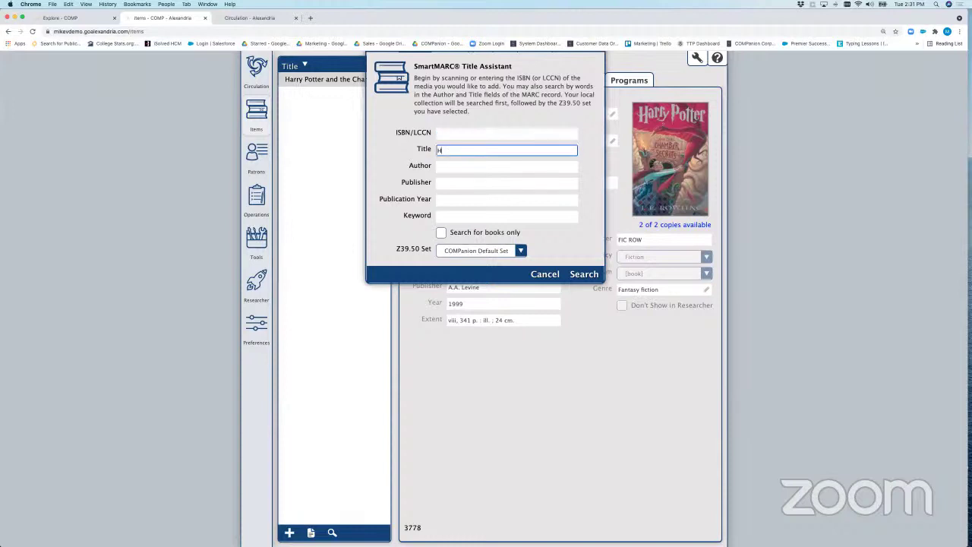
{"action": "type", "text": "unger Games"}
{"action": "left_click", "coordinate": [585, 275]}
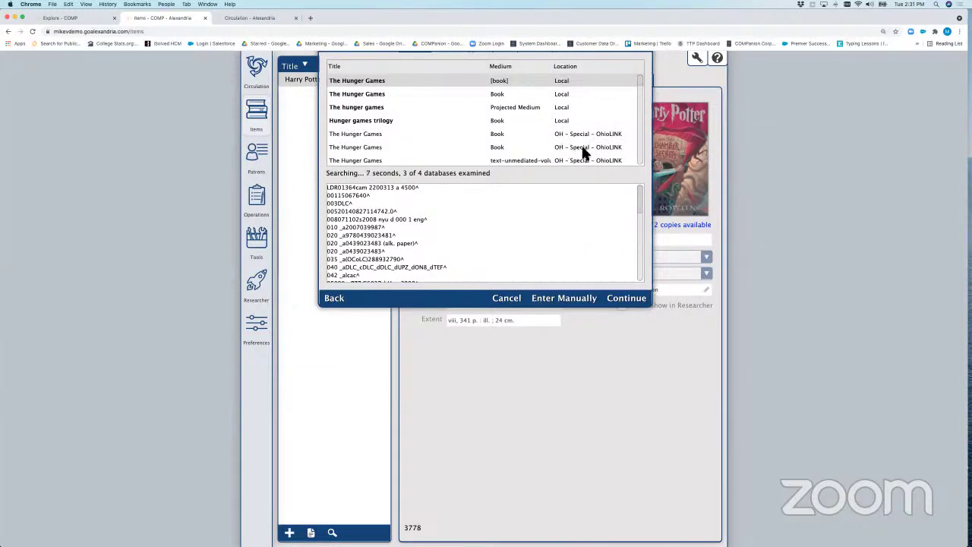
{"action": "left_click", "coordinate": [586, 147]}
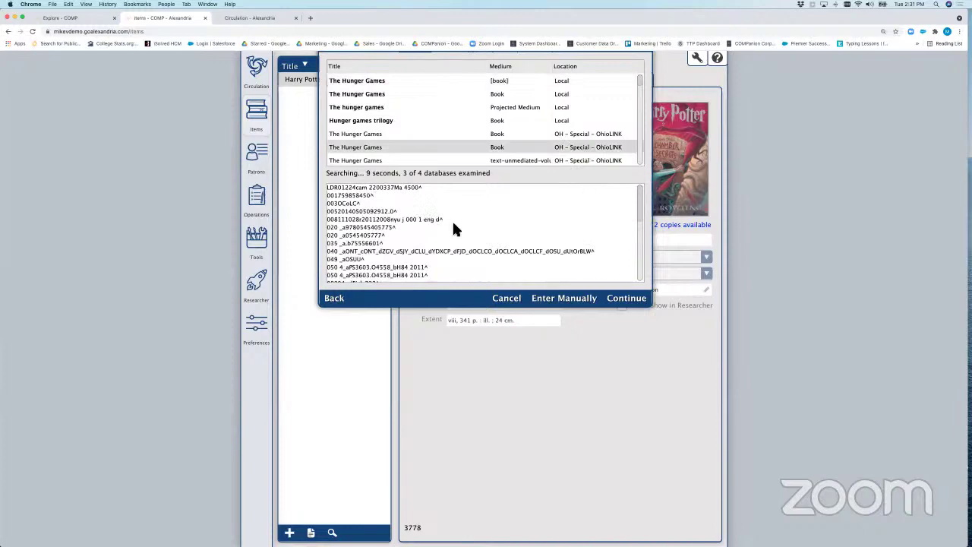
{"action": "scroll", "coordinate": [373, 252], "scroll_direction": "down", "scroll_amount": 5}
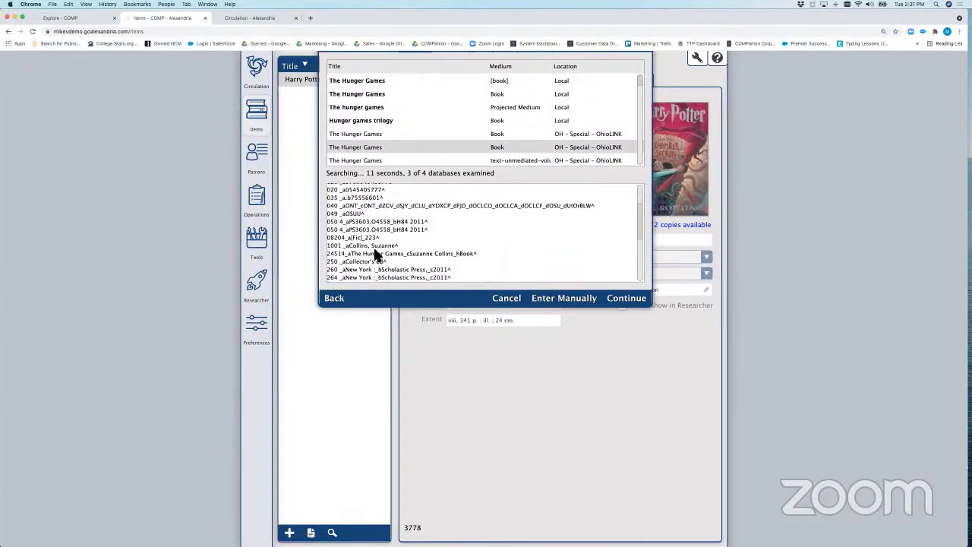
{"action": "scroll", "coordinate": [373, 251], "scroll_direction": "down", "scroll_amount": 3}
{"action": "scroll", "coordinate": [373, 252], "scroll_direction": "up", "scroll_amount": 7}
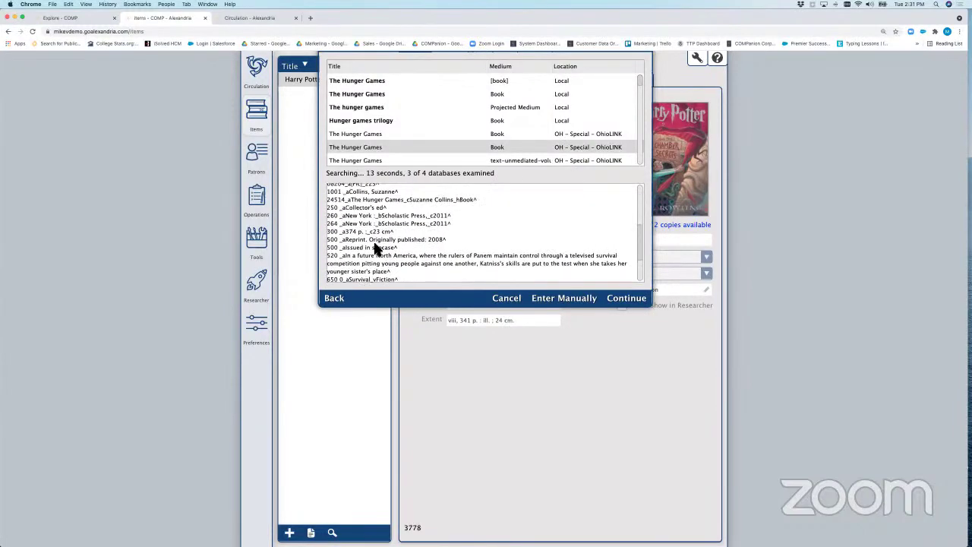
{"action": "scroll", "coordinate": [373, 250], "scroll_direction": "up", "scroll_amount": 2}
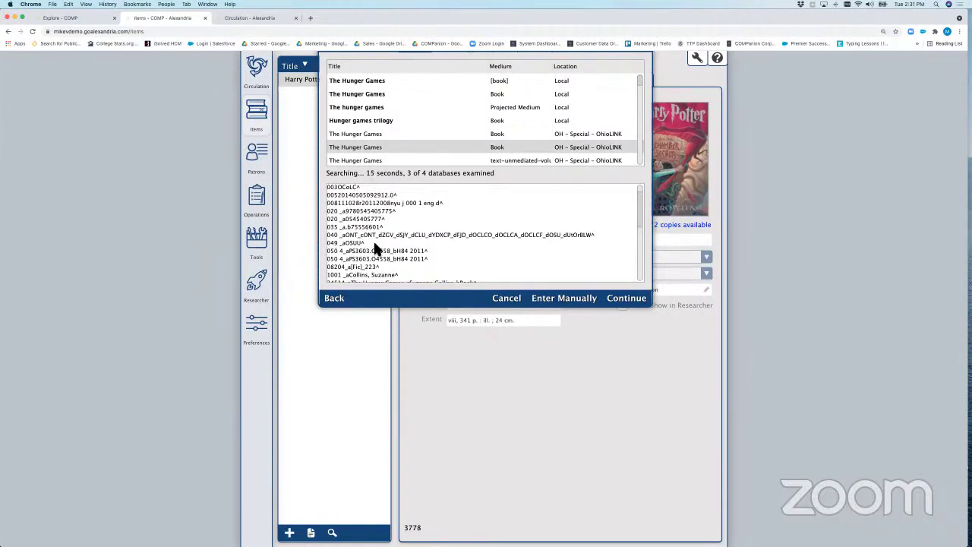
Import the Hunger Games record, review its subjects, terms and notes, and save it.
{"action": "left_click", "coordinate": [621, 299]}
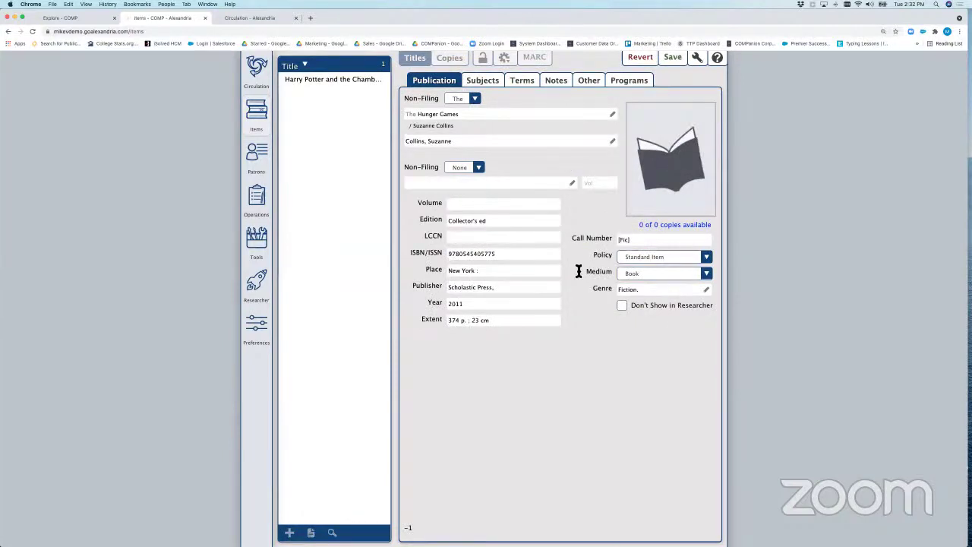
{"action": "left_click", "coordinate": [494, 83]}
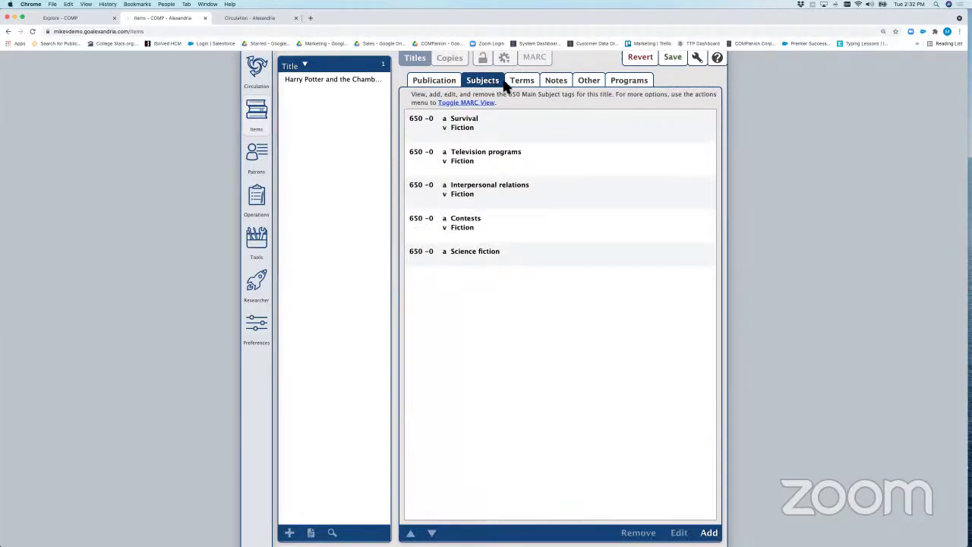
{"action": "left_click", "coordinate": [523, 82]}
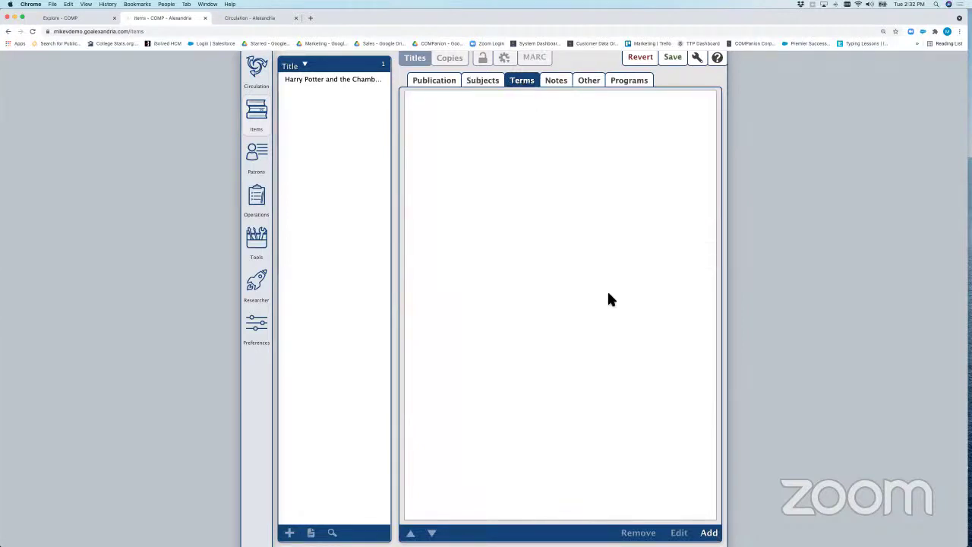
{"action": "left_click", "coordinate": [711, 533]}
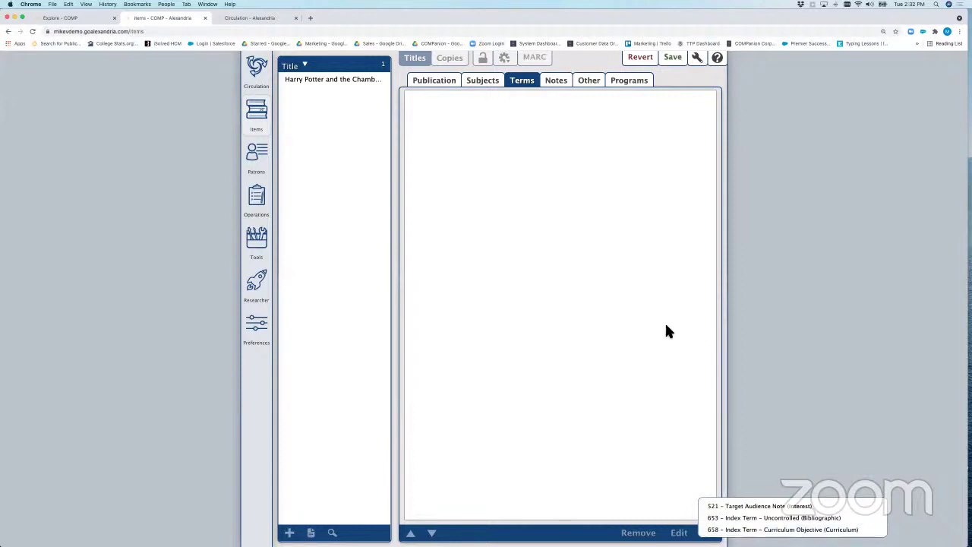
{"action": "left_click", "coordinate": [560, 89]}
{"action": "left_click", "coordinate": [570, 82]}
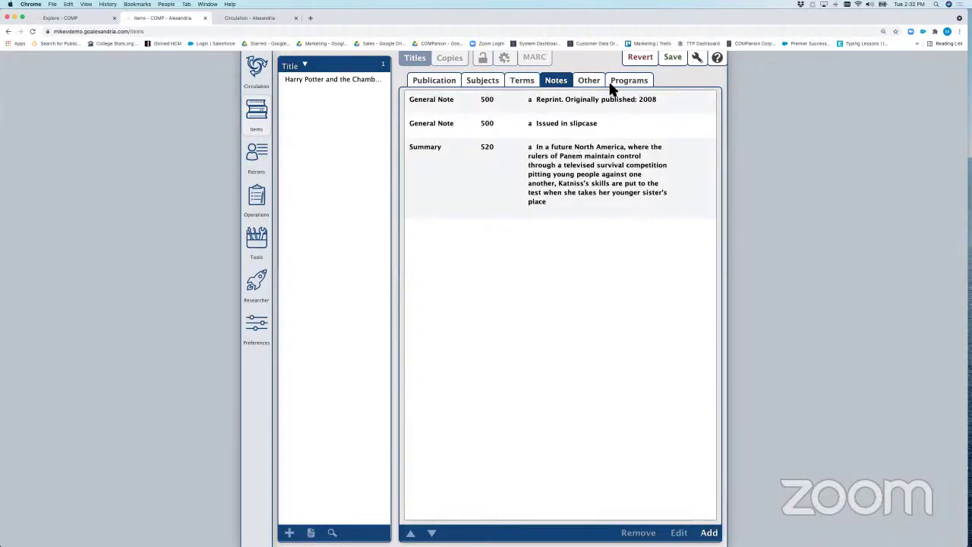
{"action": "left_click", "coordinate": [672, 57]}
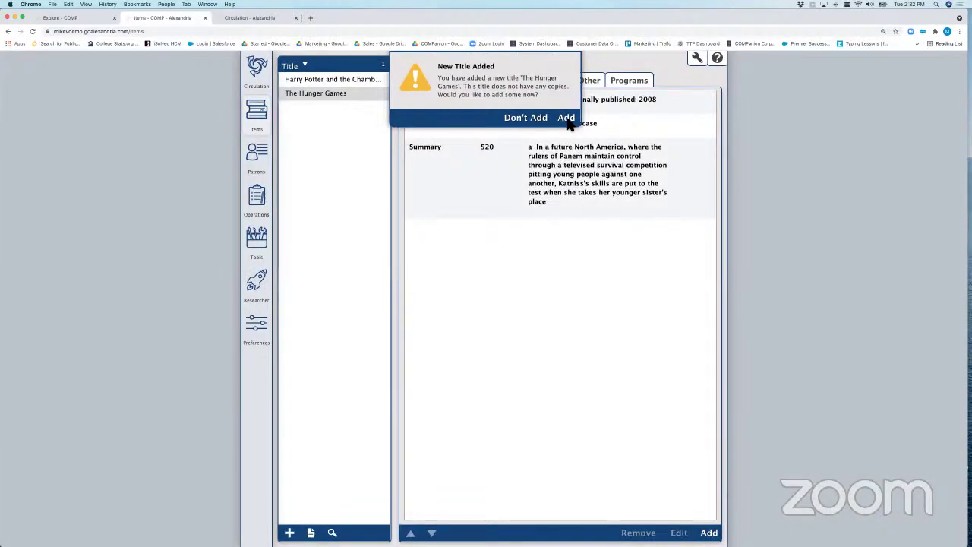
Add and save the first copy, barcode 1300045, call number [Fic], $20.00 cost.
{"action": "left_click", "coordinate": [566, 118]}
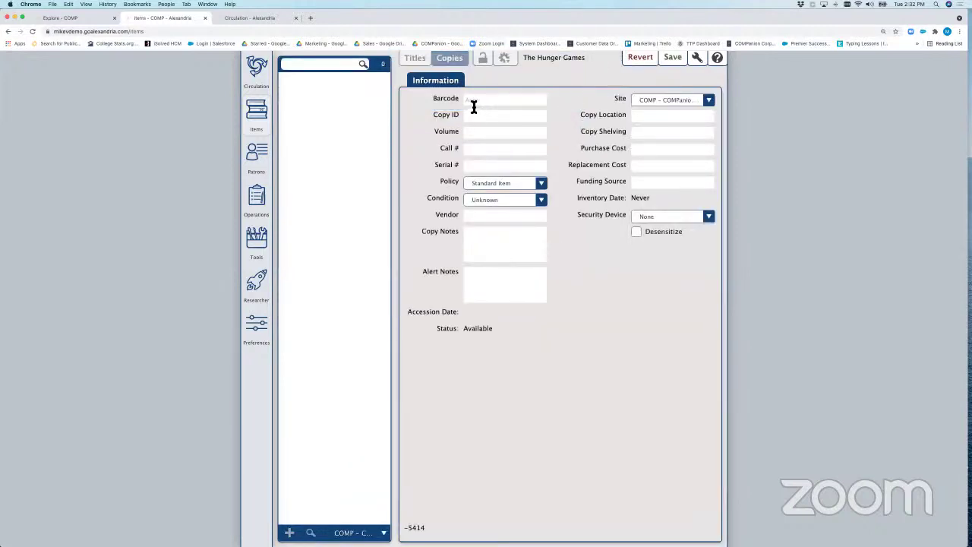
{"action": "left_click", "coordinate": [470, 104]}
{"action": "left_click", "coordinate": [672, 60]}
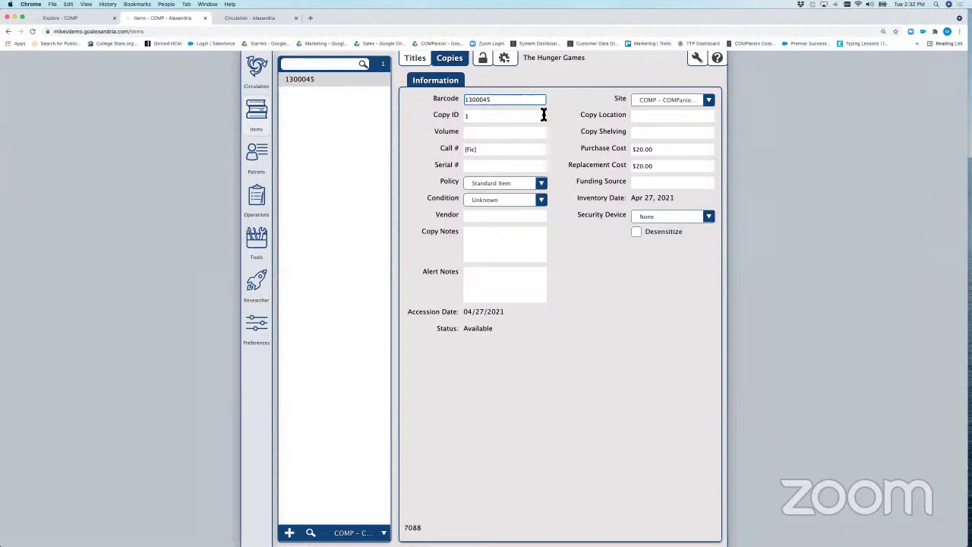
Duplicate the copy 4 times, creating barcodes 1300046 through 1300049.
{"action": "left_click", "coordinate": [508, 61]}
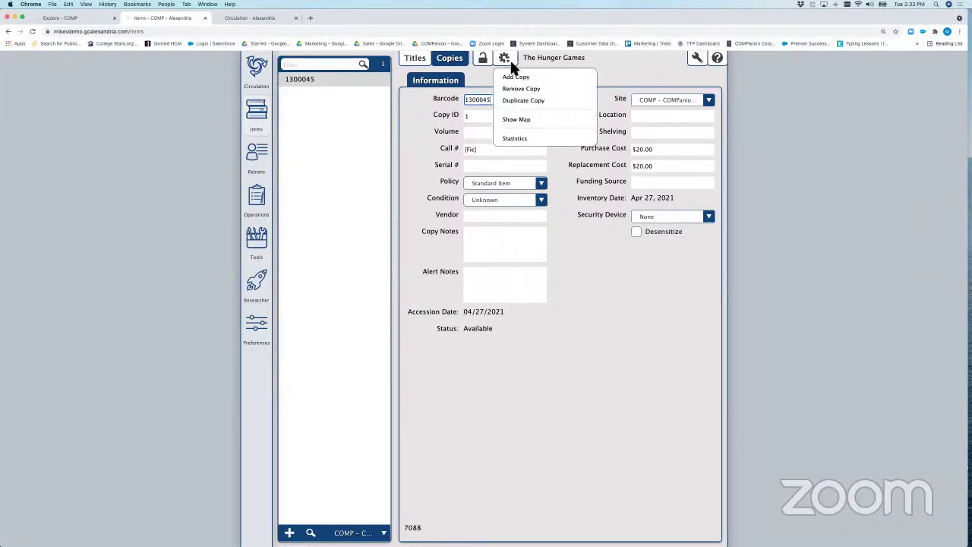
{"action": "left_click", "coordinate": [513, 103]}
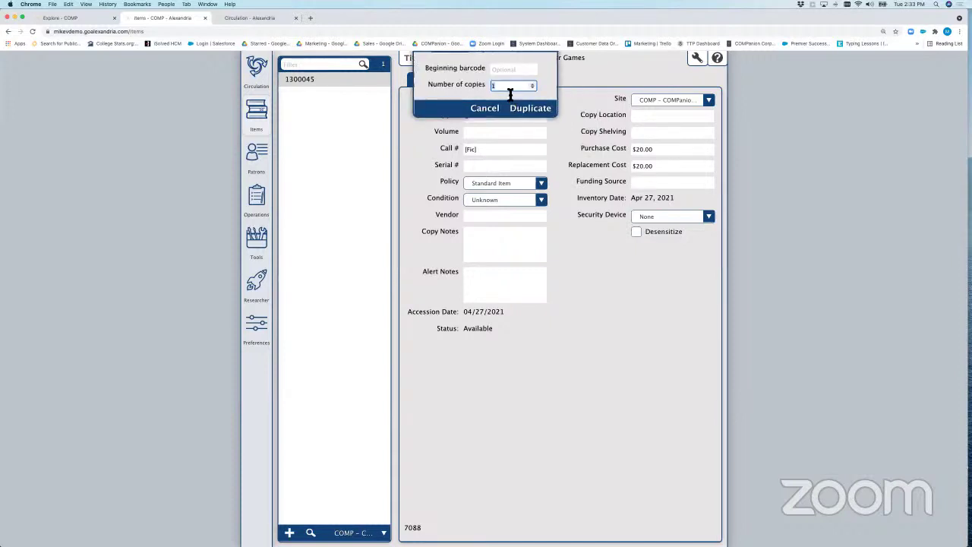
{"action": "type", "text": "4"}
{"action": "left_click", "coordinate": [526, 108]}
{"action": "left_click", "coordinate": [566, 118]}
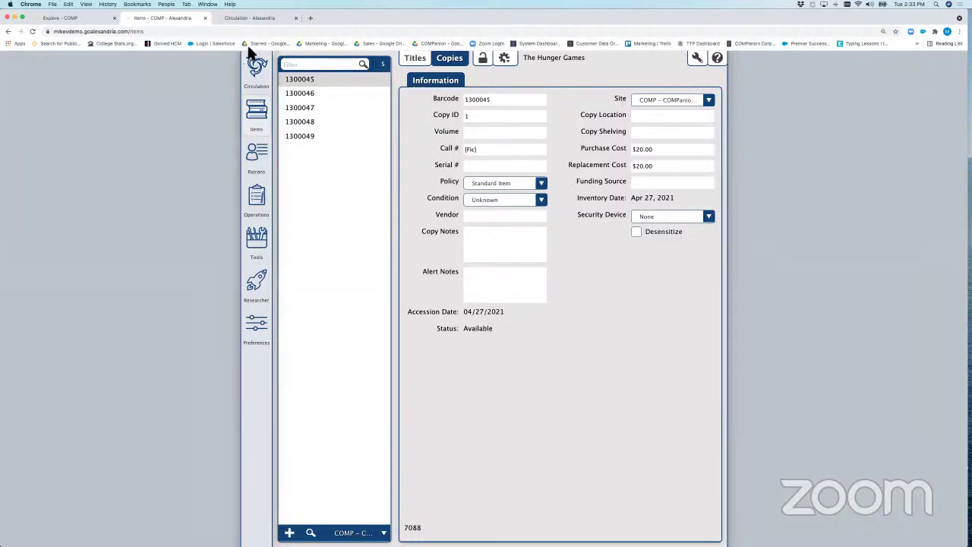
Go back to The Hunger Games title's publication details, now showing 5 of 5 copies.
{"action": "left_click", "coordinate": [420, 59]}
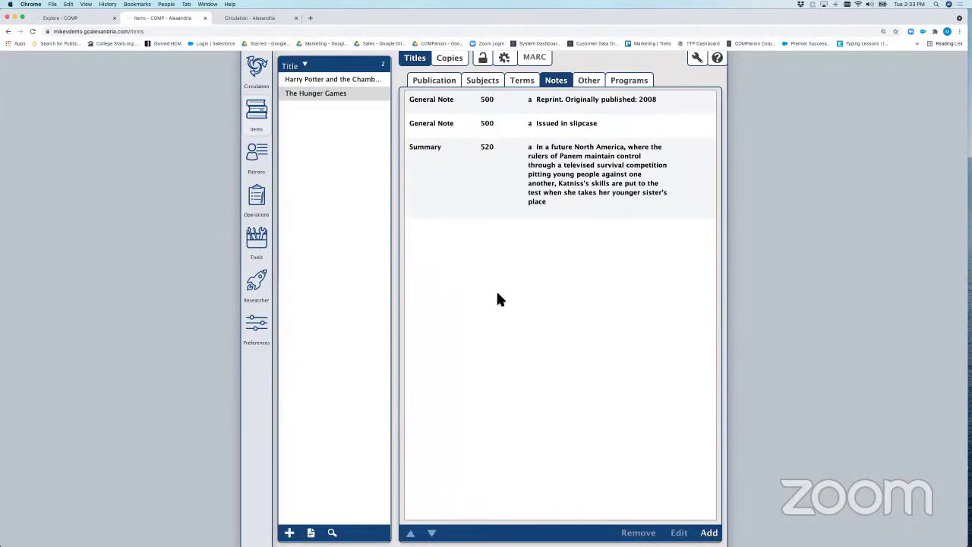
{"action": "left_click", "coordinate": [439, 83]}
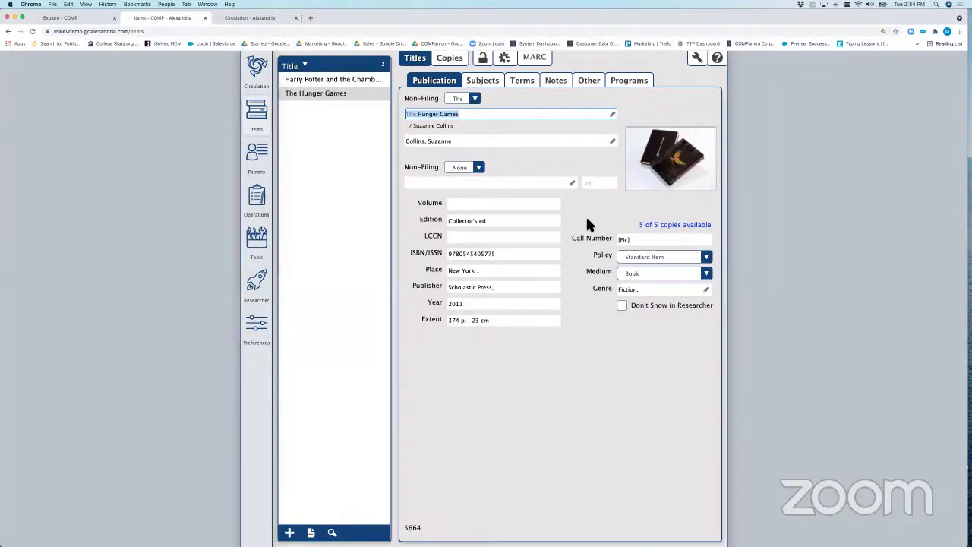
Review the patron's items out and patron record, then go to the Tools page.
{"action": "left_click", "coordinate": [258, 72]}
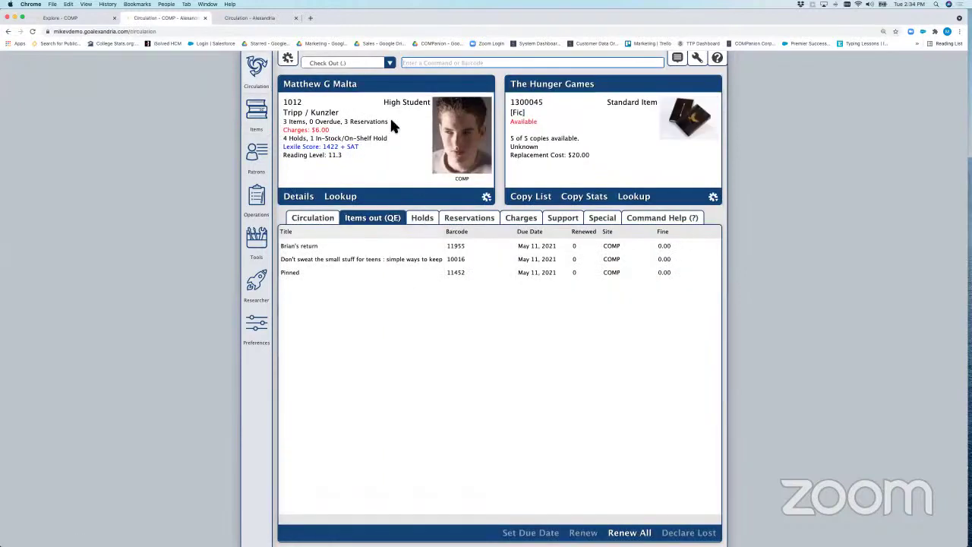
{"action": "left_click", "coordinate": [320, 85]}
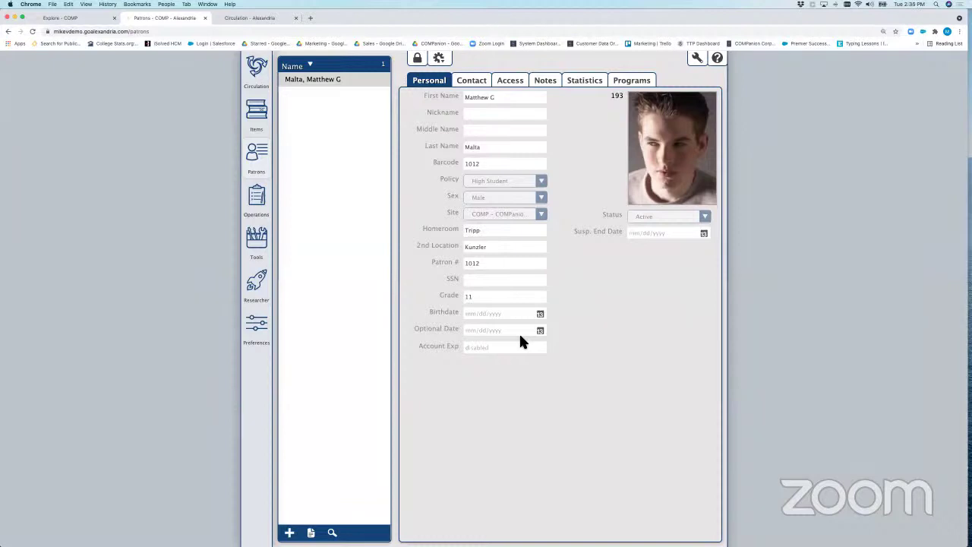
{"action": "left_click", "coordinate": [257, 75]}
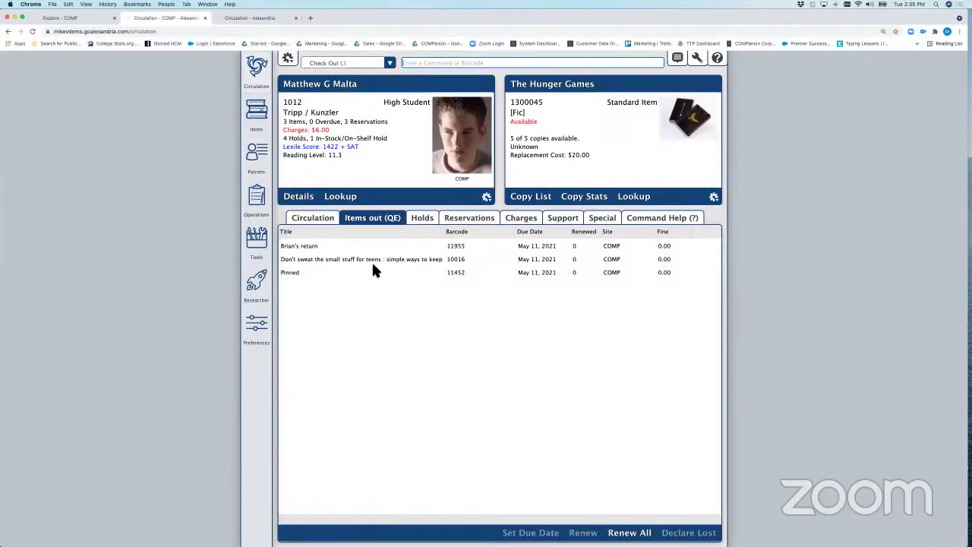
{"action": "left_click", "coordinate": [256, 242]}
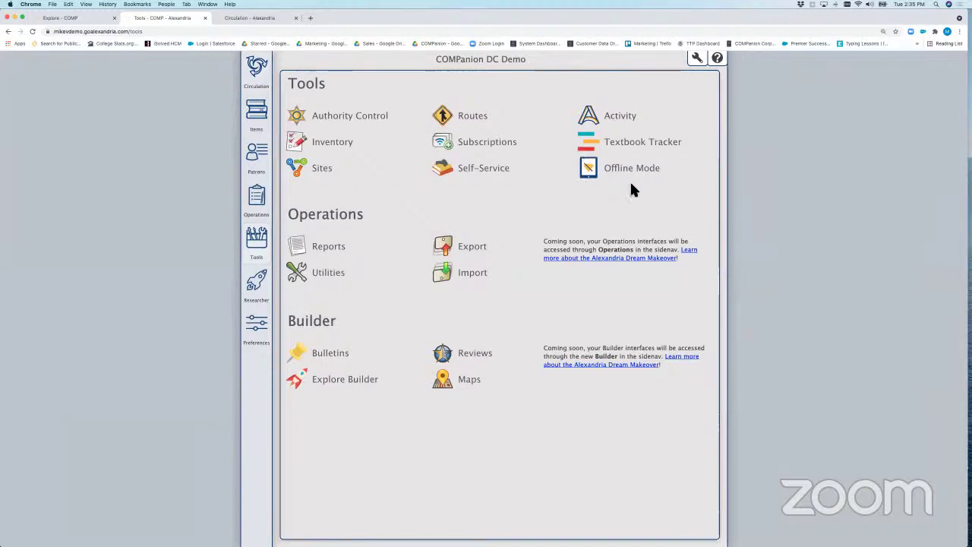
Open Offline Mode in its own tab, briefly taking the browser out of full screen.
{"action": "left_click", "coordinate": [592, 171]}
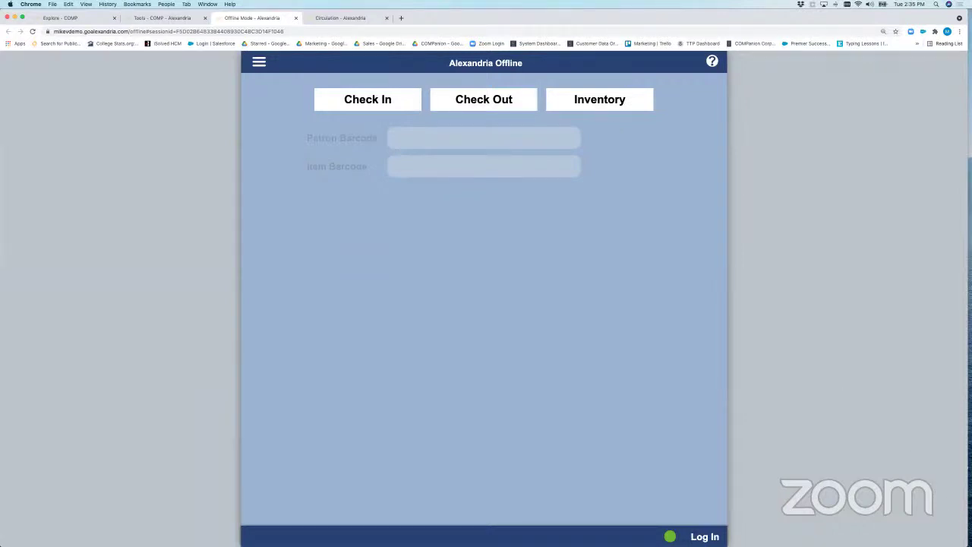
{"action": "key", "text": "ctrl+alt+BackSpace"}
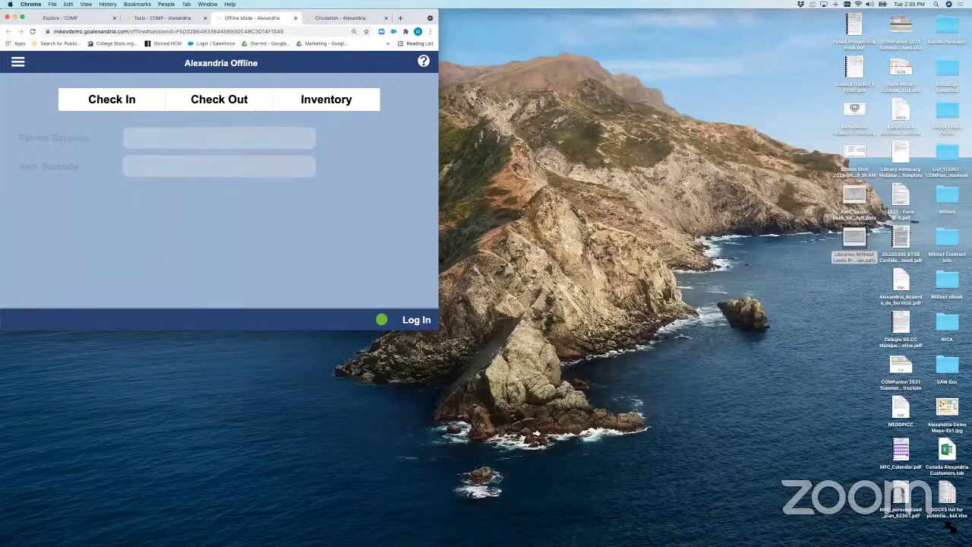
{"action": "key", "text": "ctrl+alt+Return"}
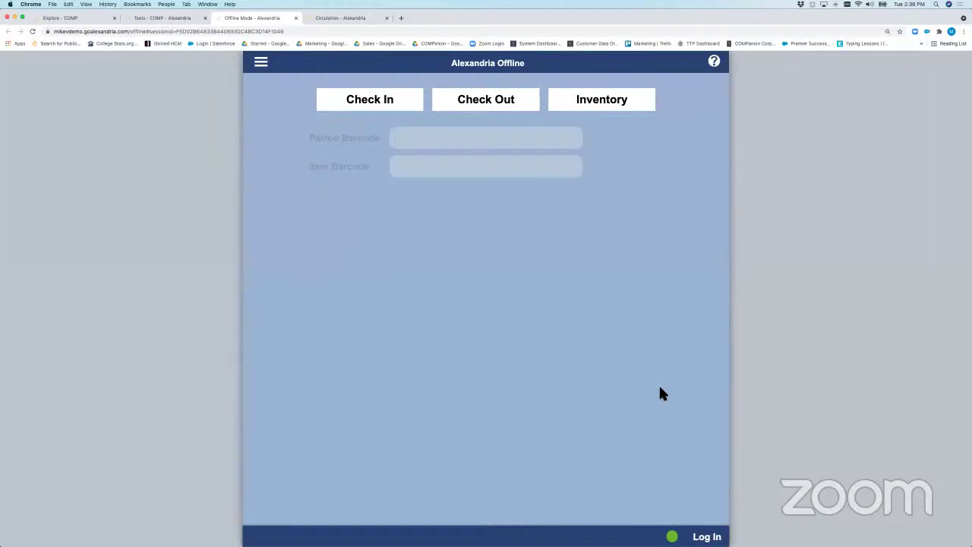
Close Offline Mode, then preview Self-Service in a new tab and close it.
{"action": "left_click", "coordinate": [296, 18]}
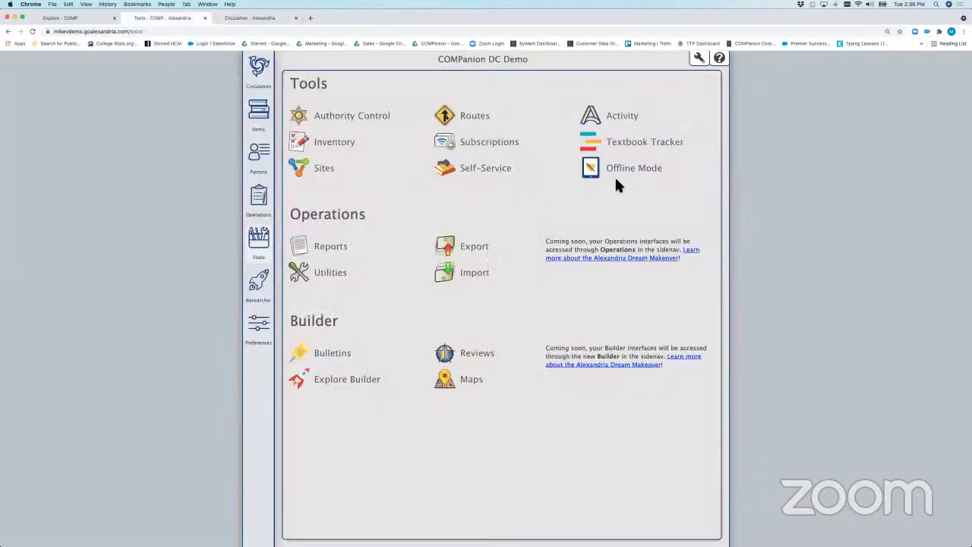
{"action": "left_click", "coordinate": [468, 165]}
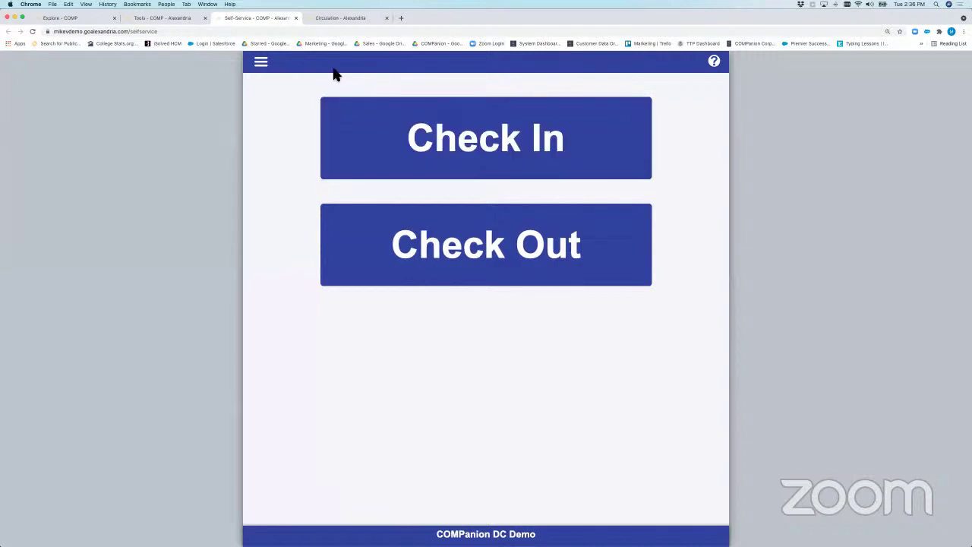
{"action": "left_click", "coordinate": [295, 17]}
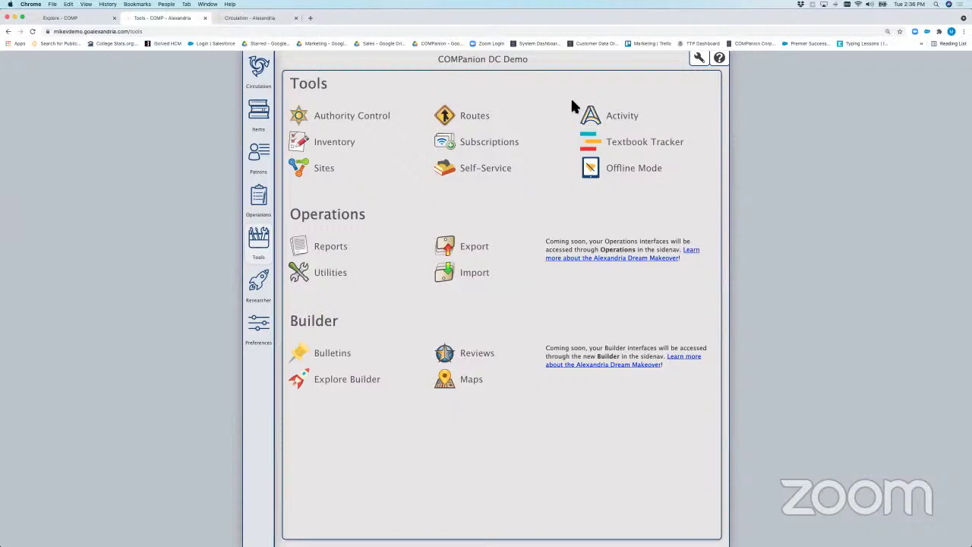
Try the Activity feature, dismiss its License Error, and close its tab.
{"action": "left_click", "coordinate": [602, 113]}
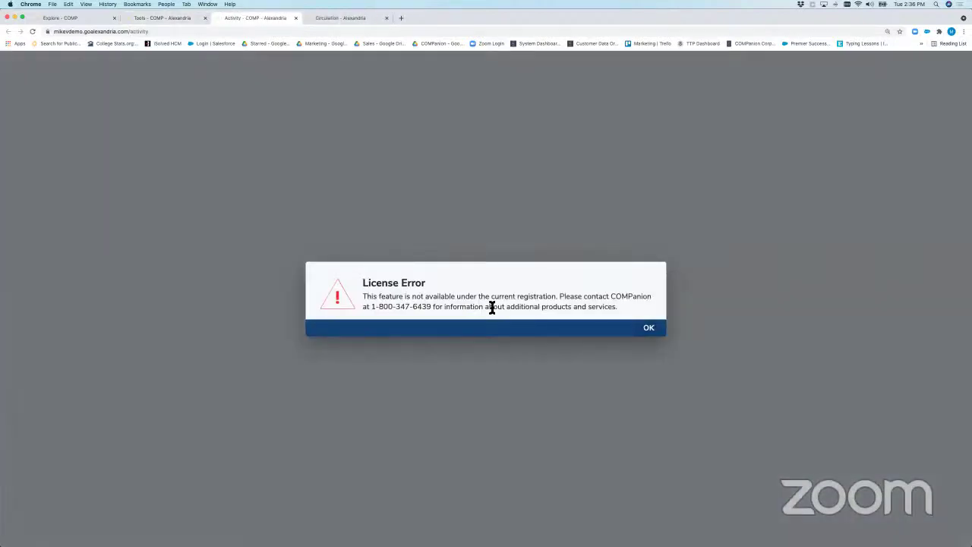
{"action": "left_click", "coordinate": [647, 329]}
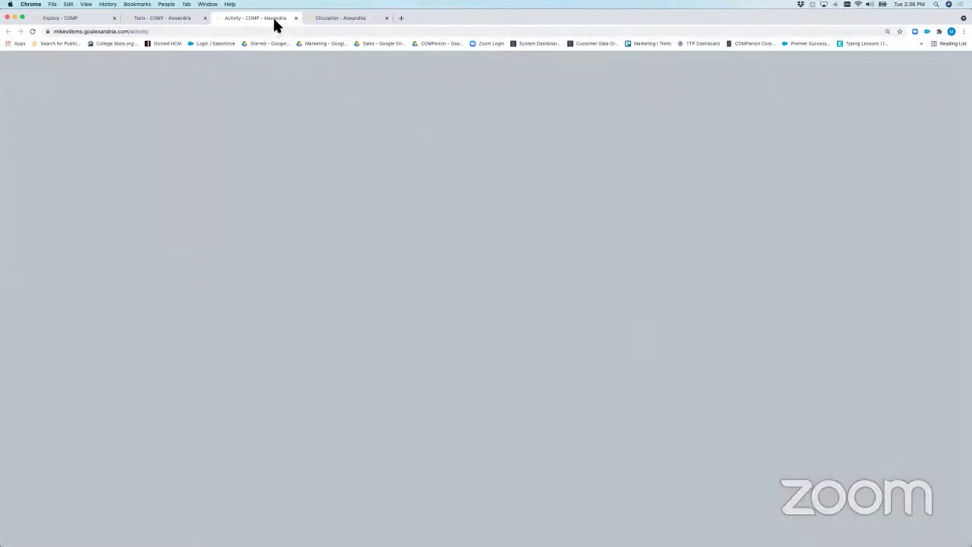
{"action": "left_click", "coordinate": [296, 18]}
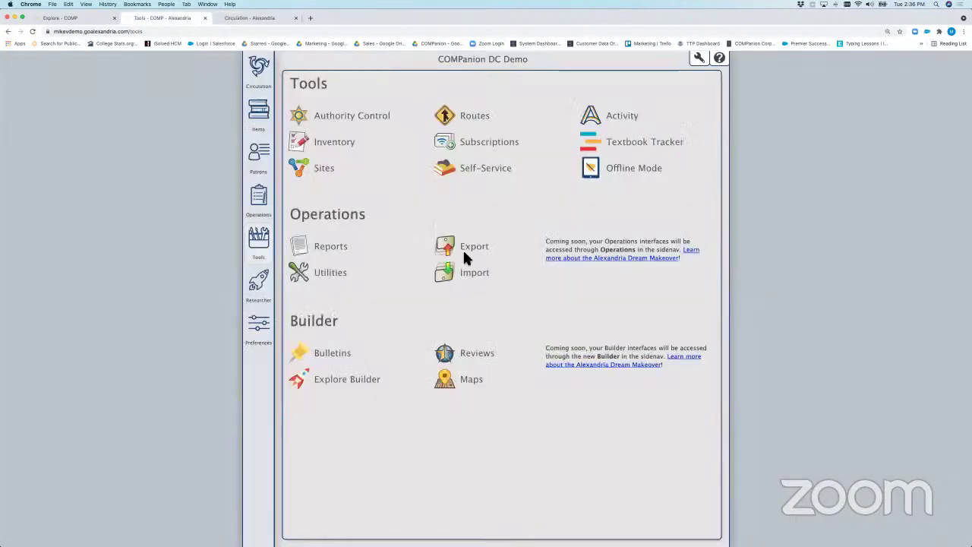
{"action": "left_click", "coordinate": [523, 279]}
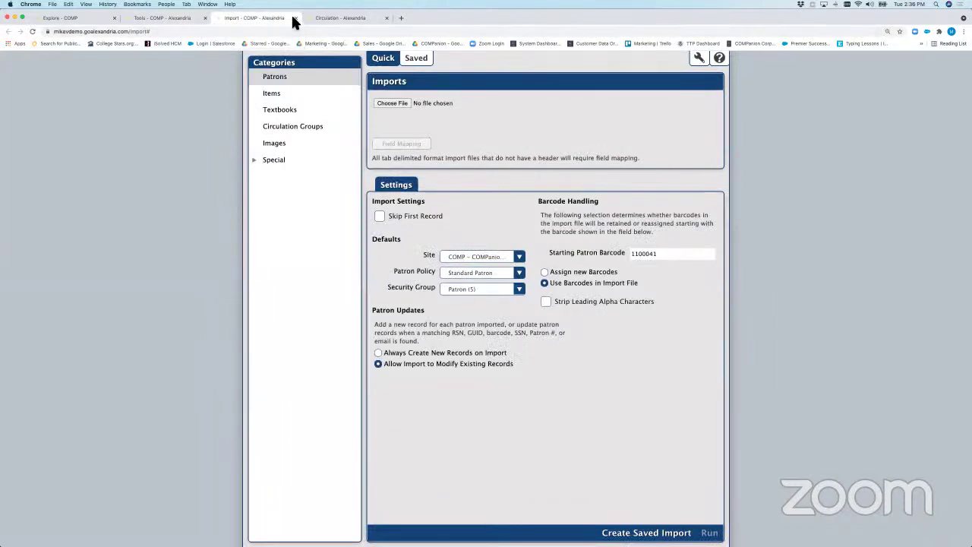
{"action": "left_click", "coordinate": [295, 18]}
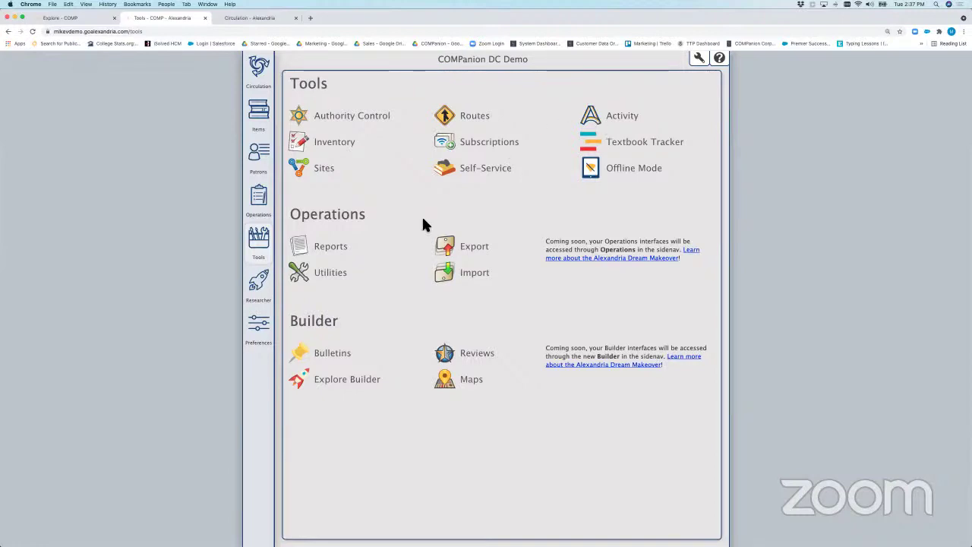
Open Reports, filter to Copies > Labels, and select Labels for Newly Added Copies – Barcode.
{"action": "left_click", "coordinate": [332, 255]}
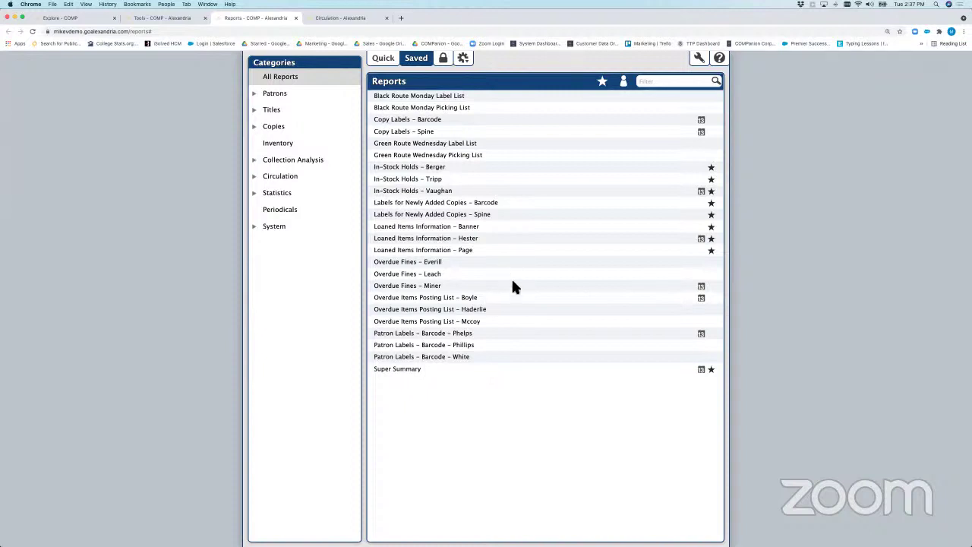
{"action": "left_click", "coordinate": [255, 127]}
{"action": "left_click", "coordinate": [282, 162]}
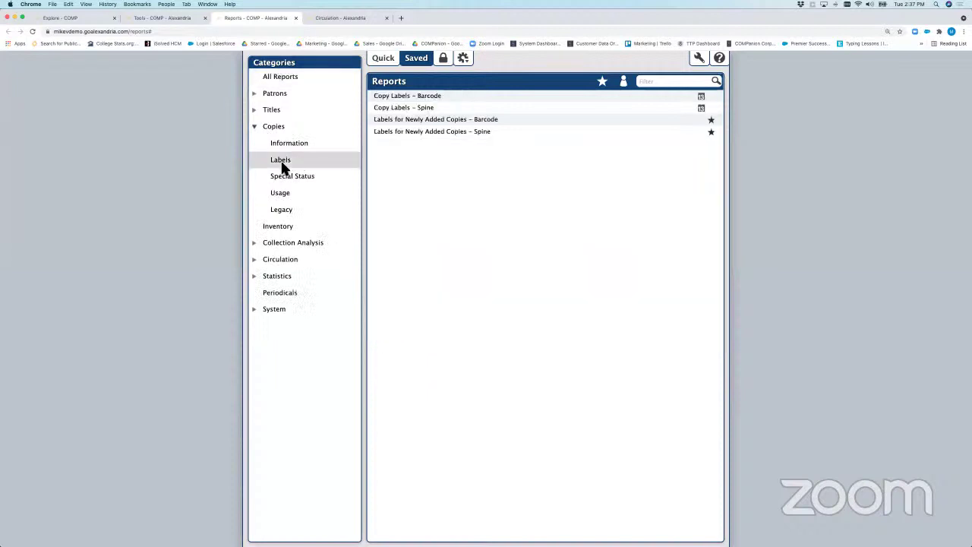
{"action": "left_click", "coordinate": [433, 121]}
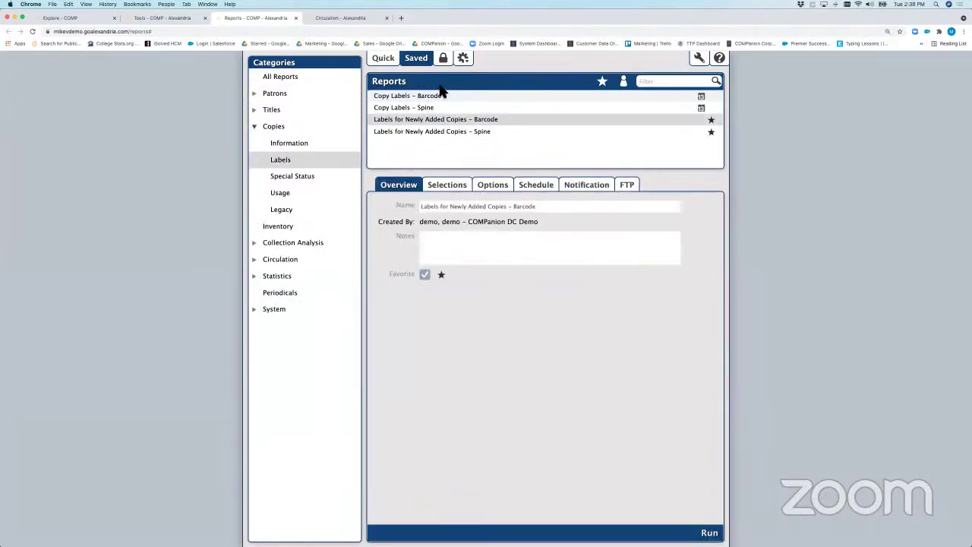
Choose the quick 'Copy Labels (8x6, Tall) -- Spine Labels, Study Programs' report and view its label layout options.
{"action": "left_click", "coordinate": [384, 59]}
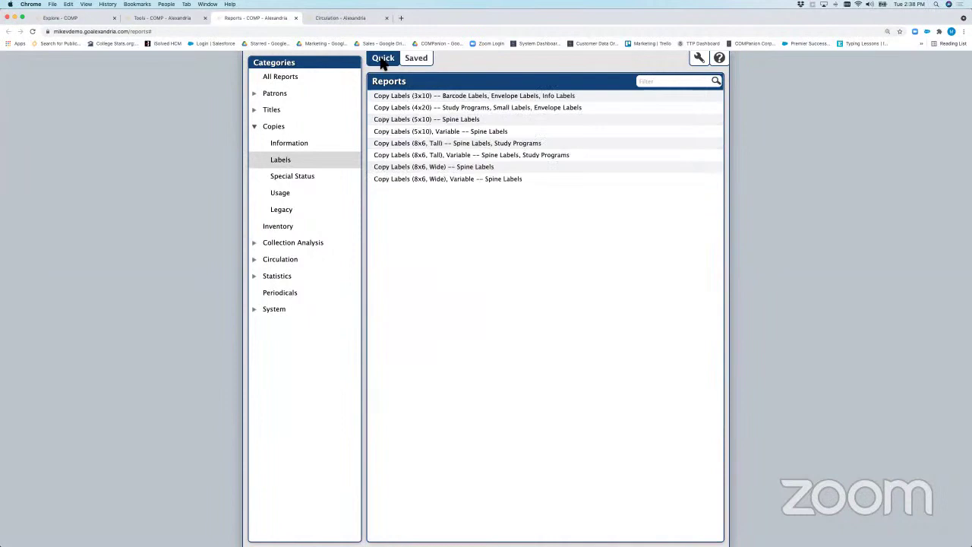
{"action": "left_click", "coordinate": [459, 144]}
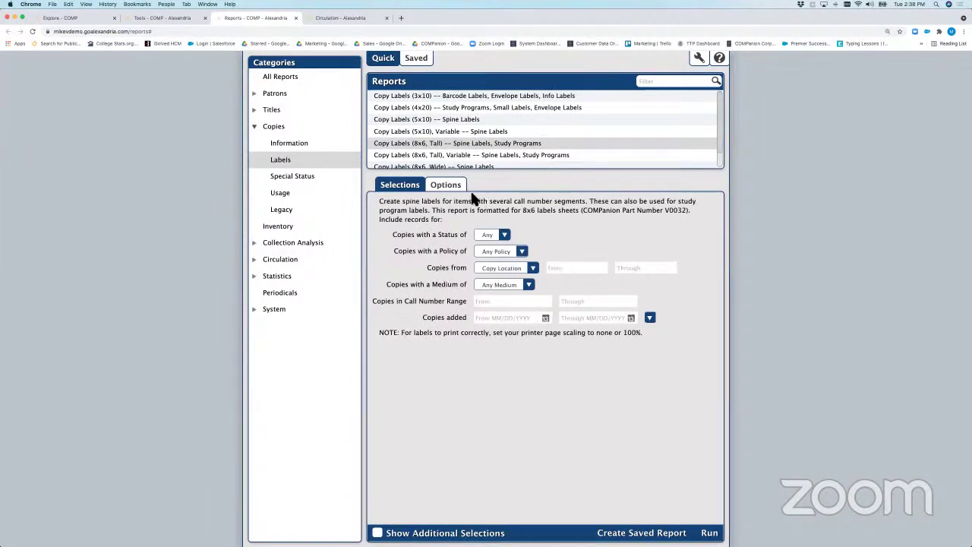
{"action": "left_click", "coordinate": [449, 186]}
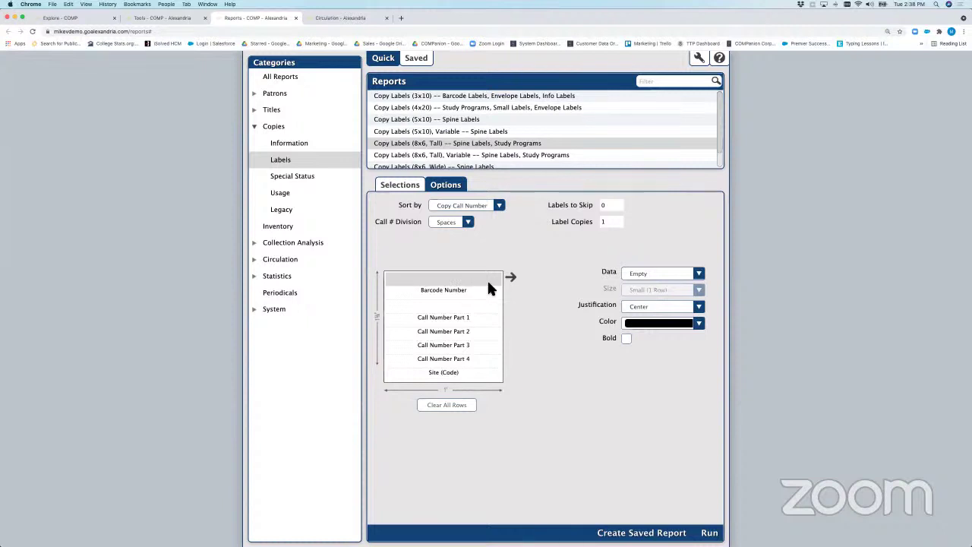
Fill the empty top label row with Call Number Part 4 and replace Barcode Number with Genre.
{"action": "left_click", "coordinate": [648, 273]}
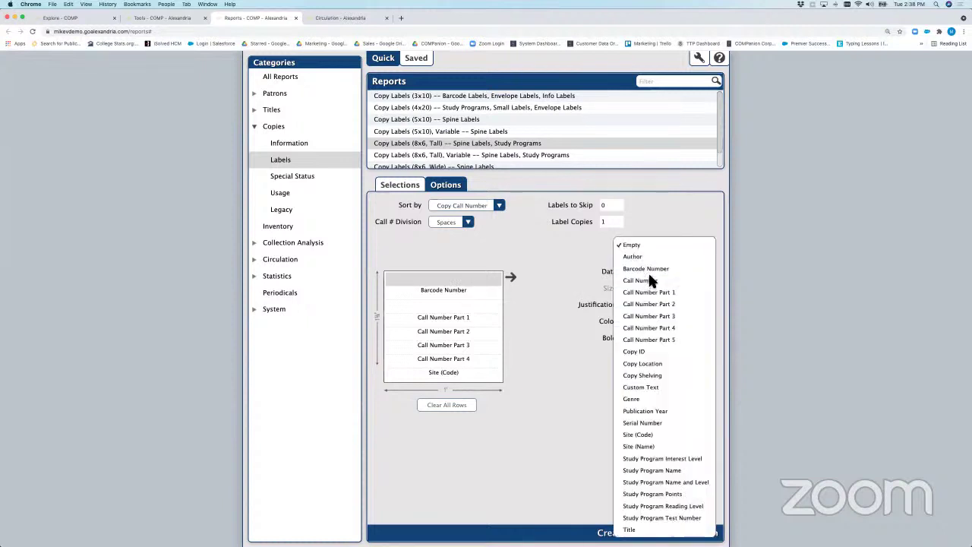
{"action": "left_click", "coordinate": [641, 327]}
{"action": "left_click", "coordinate": [471, 296]}
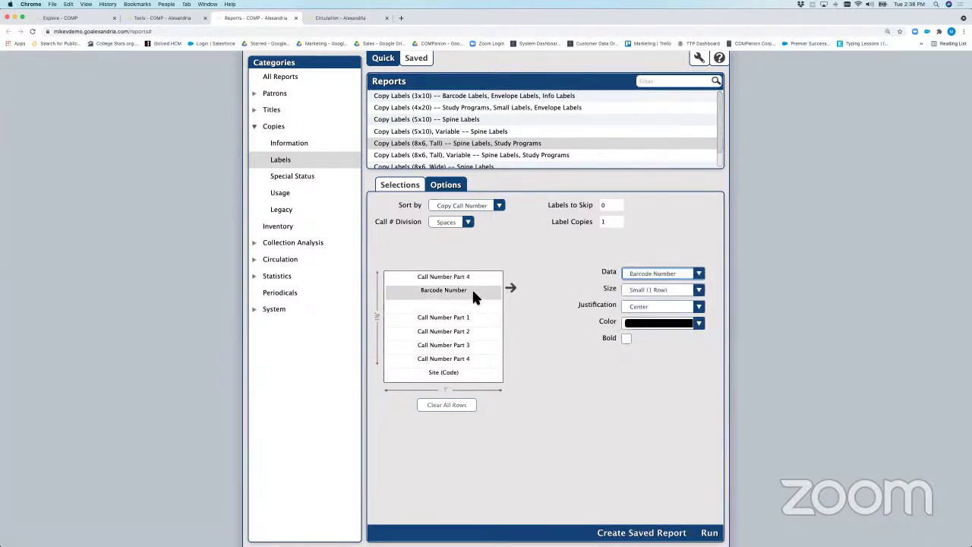
{"action": "left_click", "coordinate": [655, 275]}
{"action": "left_click", "coordinate": [632, 399]}
Make Call Number Part 1 print in red, then view the report's record selections.
{"action": "left_click", "coordinate": [481, 322]}
{"action": "left_click", "coordinate": [661, 327]}
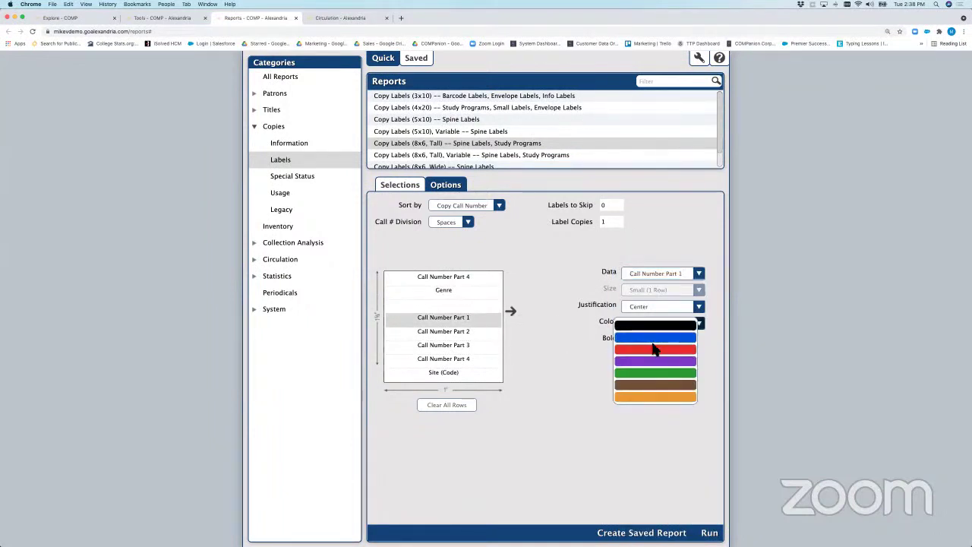
{"action": "left_click", "coordinate": [658, 351]}
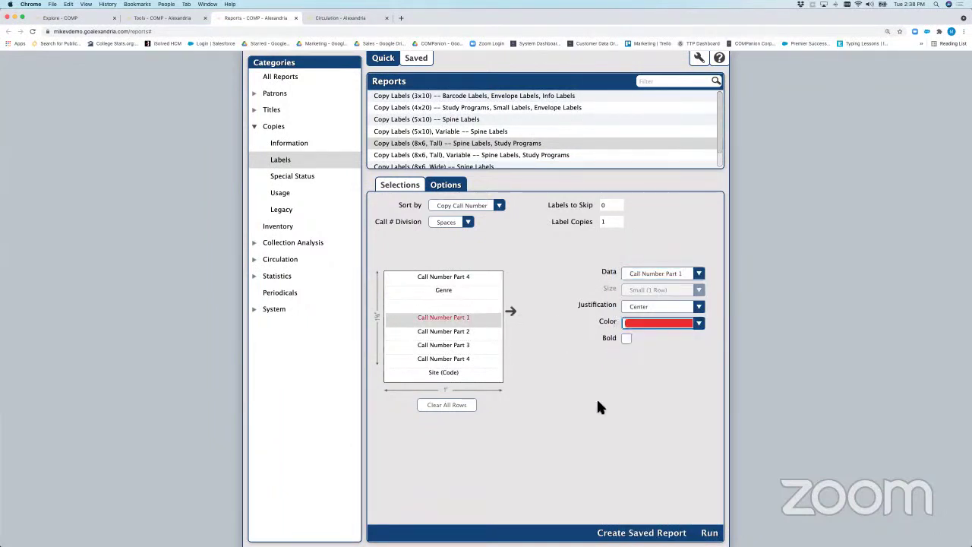
{"action": "left_click", "coordinate": [403, 189]}
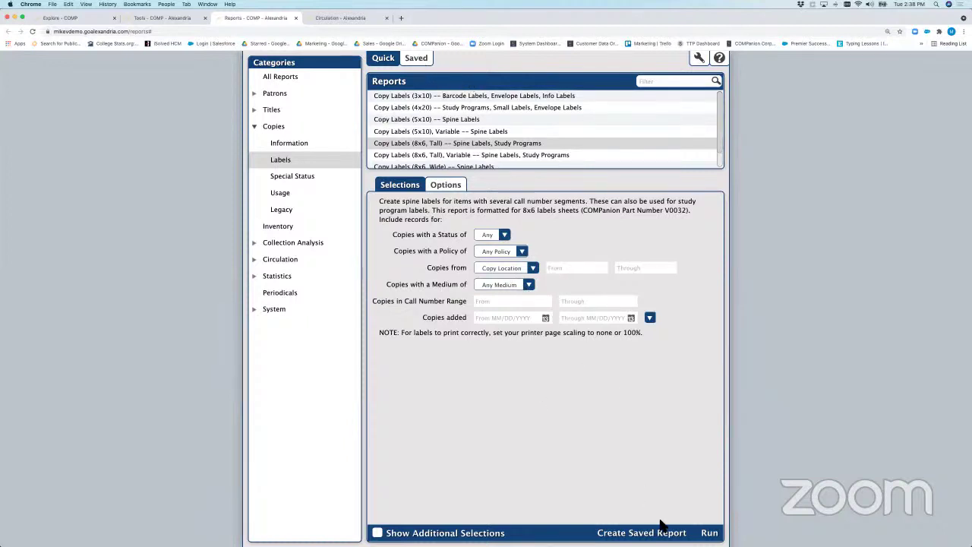
Open the saved Copy Labels – Barcode report's schedule, set to run daily at 3:15 AM.
{"action": "left_click", "coordinate": [418, 58]}
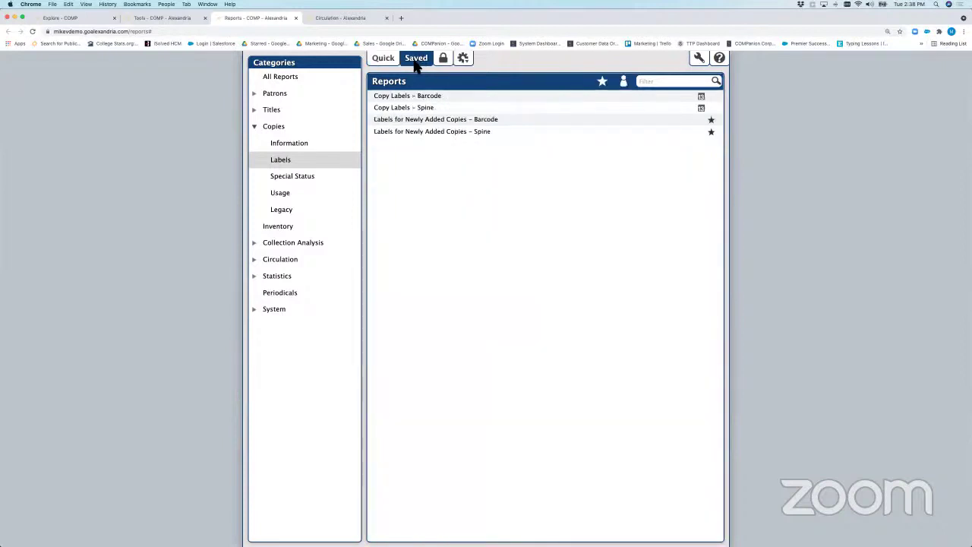
{"action": "left_click", "coordinate": [413, 97]}
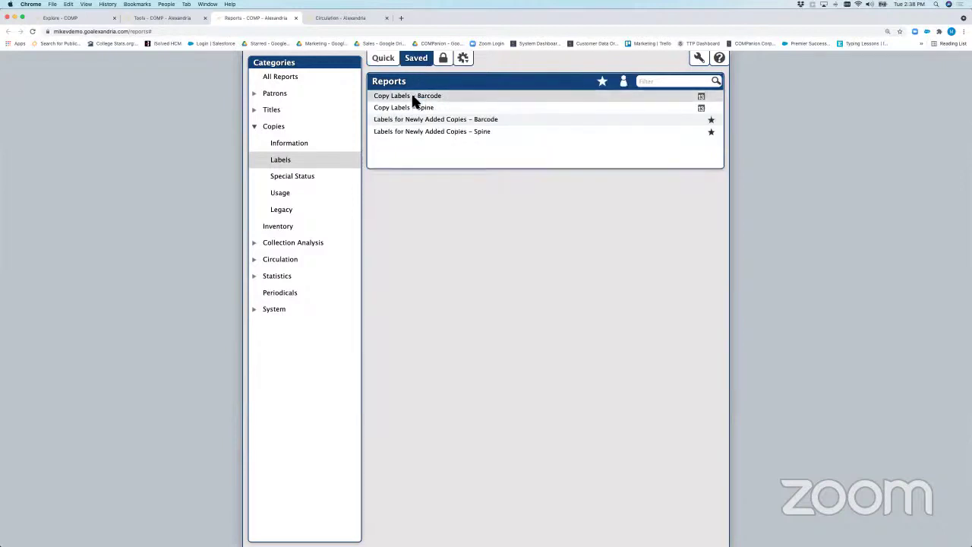
{"action": "left_click", "coordinate": [535, 188]}
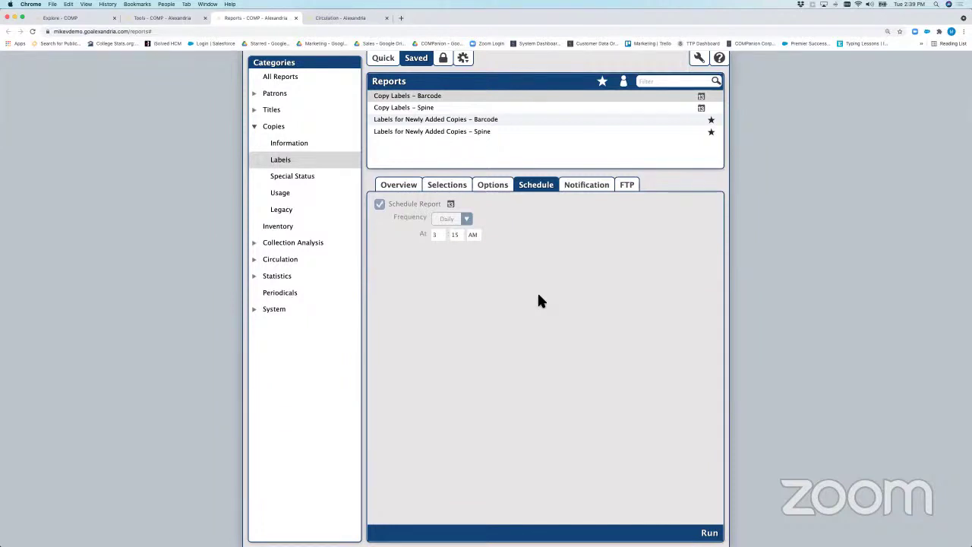
Close the Reports browser tab and go to Circulation showing the patron's three items out.
{"action": "left_click", "coordinate": [296, 17]}
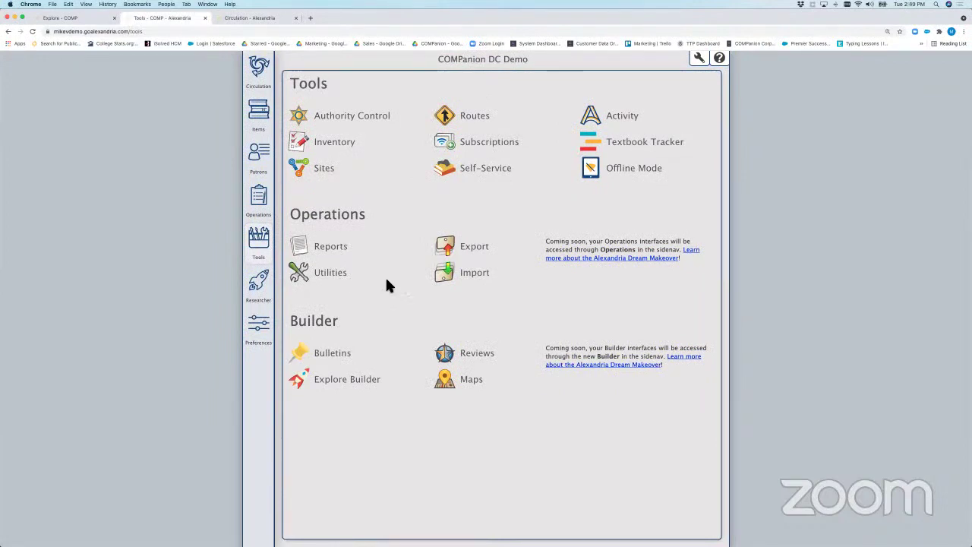
{"action": "left_click", "coordinate": [261, 74]}
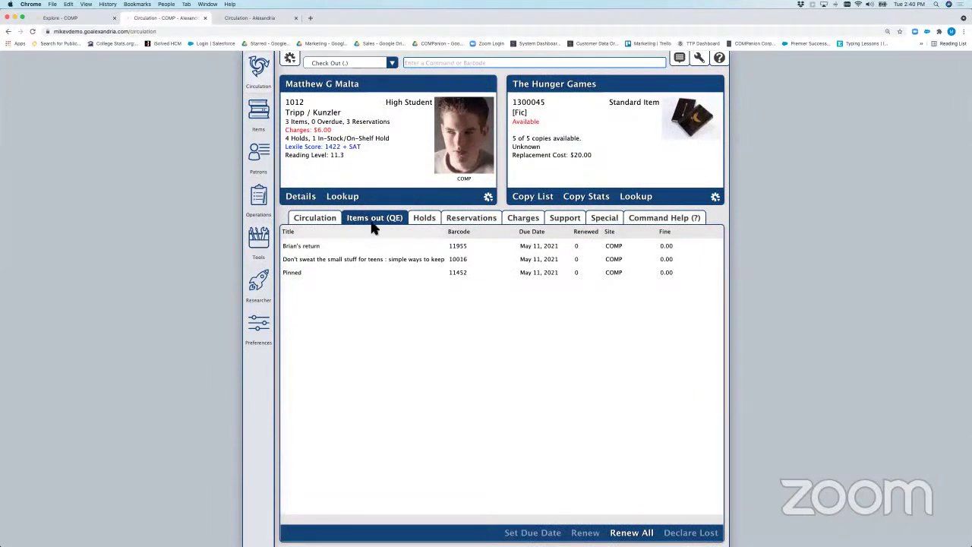
Log in to the circulation beta with the demo credentials, dismiss the notice, and look up a patron by barcode.
{"action": "left_click", "coordinate": [267, 25]}
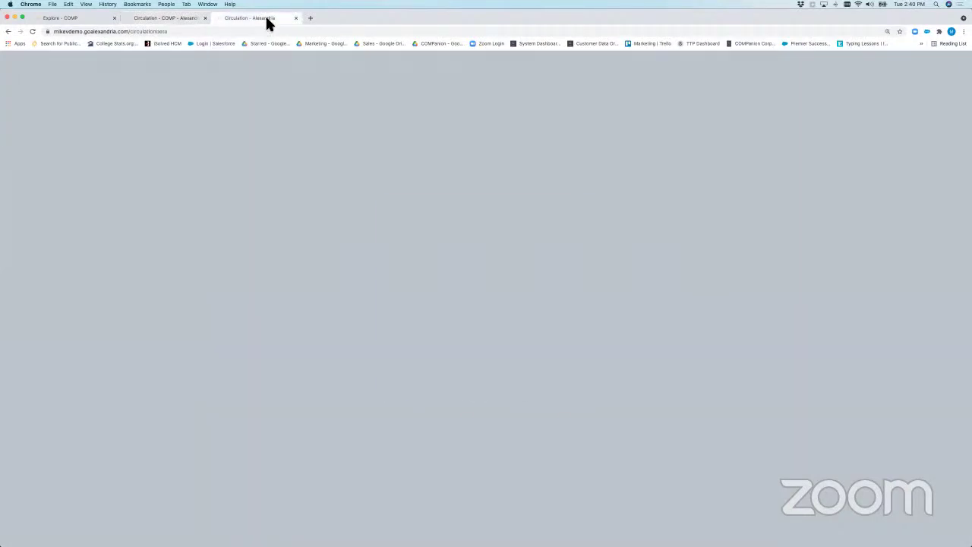
{"action": "type", "text": "demo"}
{"action": "key", "text": "Tab"}
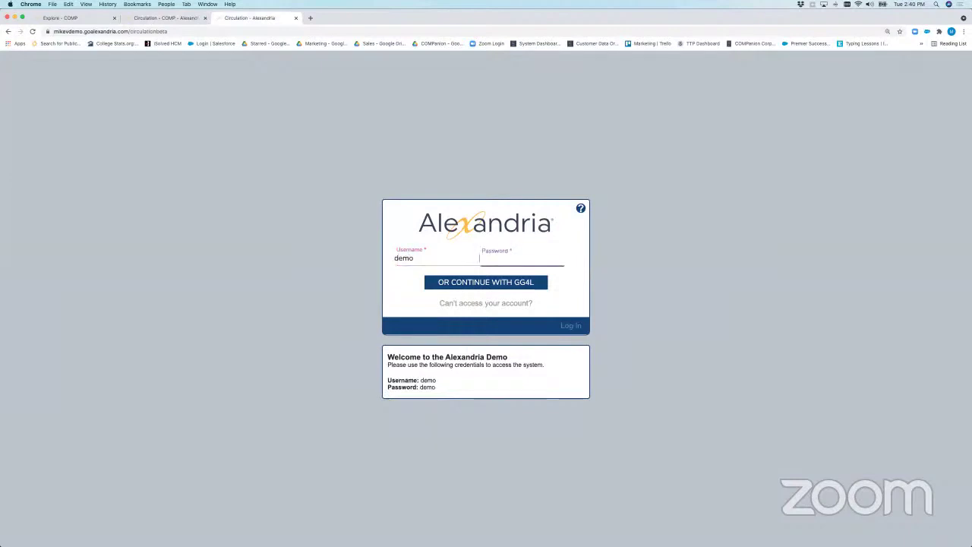
{"action": "type", "text": "demo"}
{"action": "key", "text": "Return"}
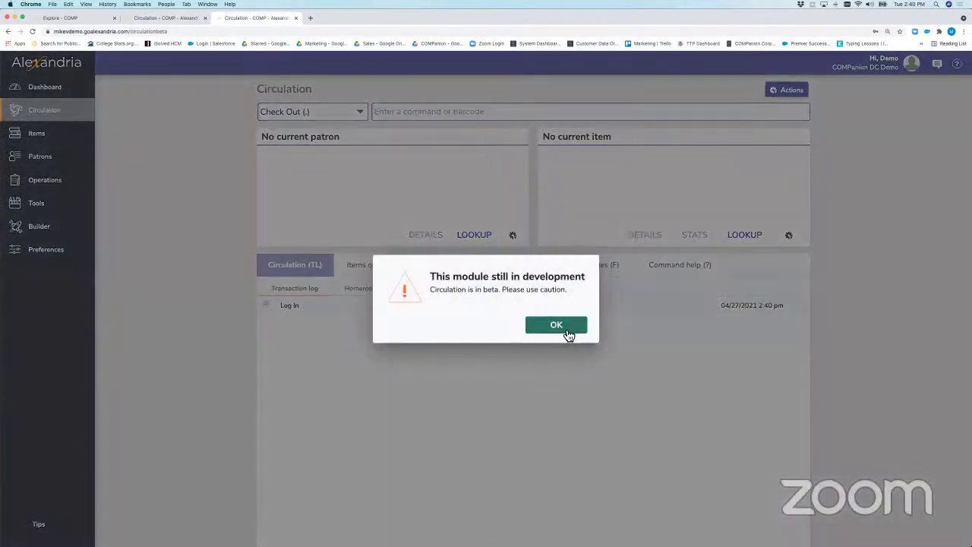
{"action": "left_click", "coordinate": [566, 332]}
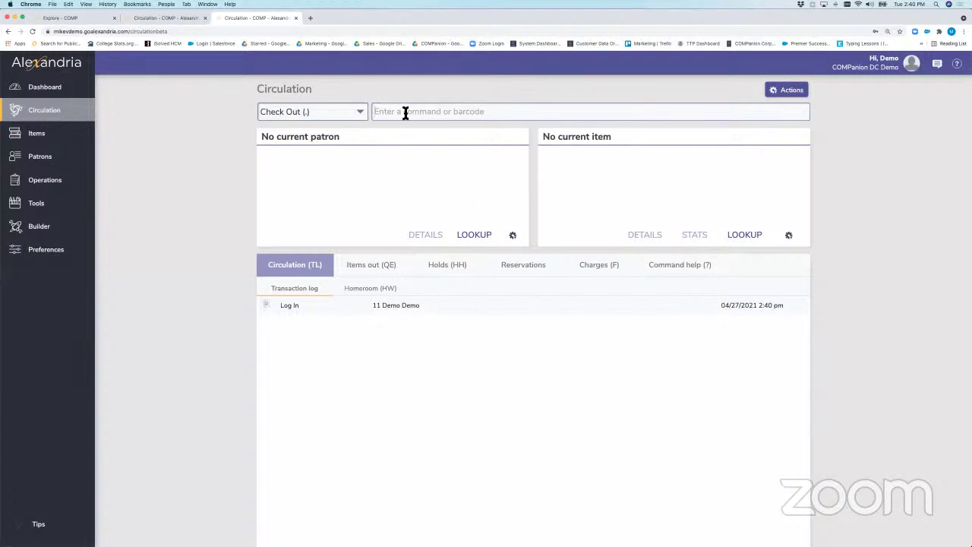
{"action": "type", "text": "1012"}
{"action": "key", "text": "Return"}
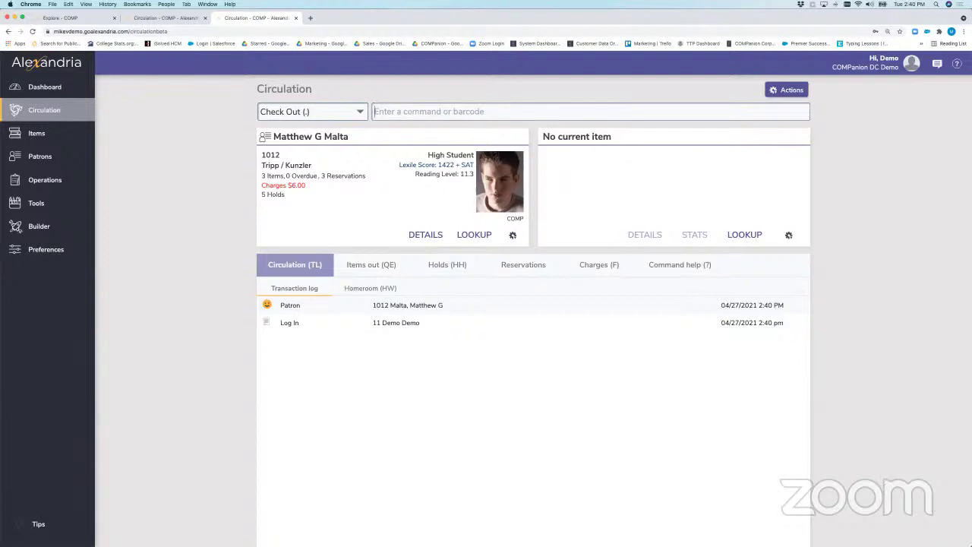
Resize the browser window and list the patron's three items out in the beta.
{"action": "left_click_drag", "start_coordinate": [971, 545], "coordinate": [373, 306]}
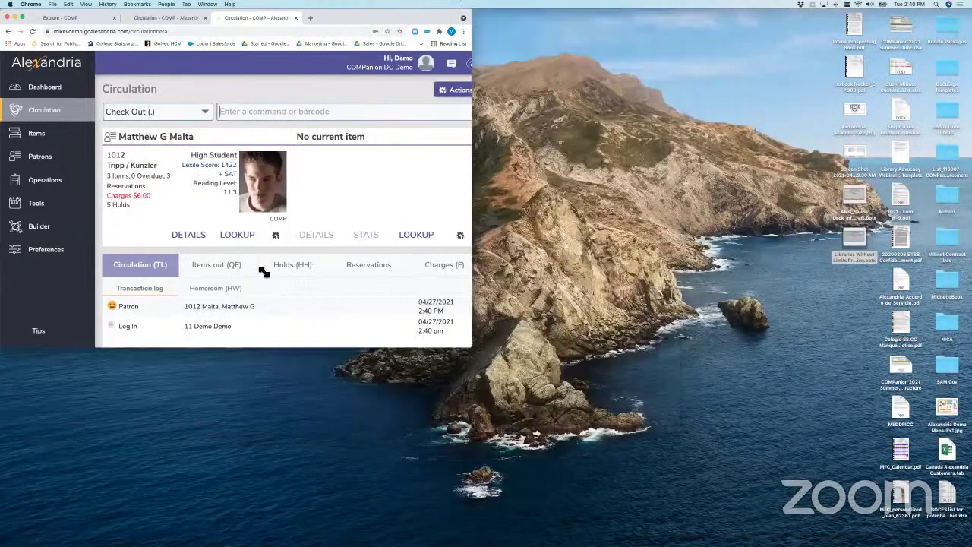
{"action": "left_click_drag", "start_coordinate": [261, 271], "coordinate": [971, 546]}
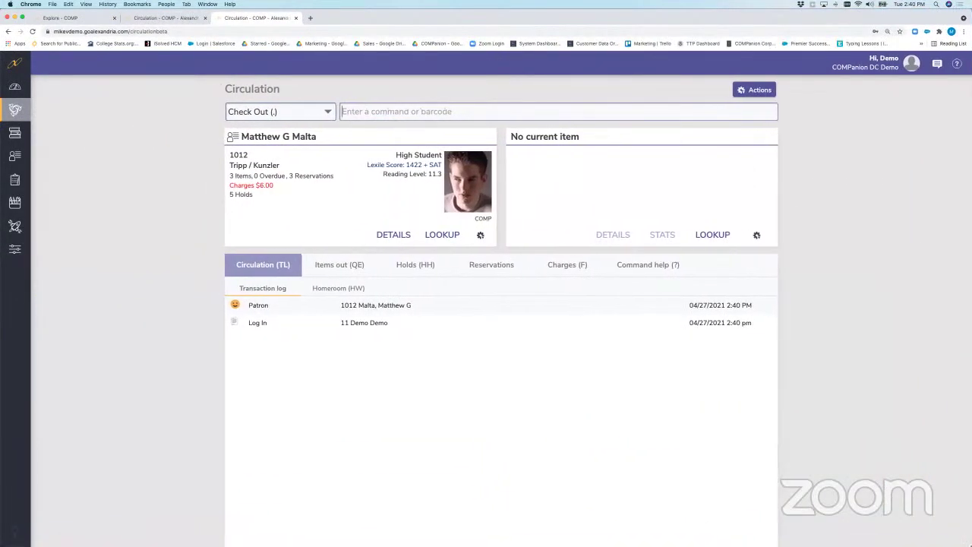
{"action": "left_click", "coordinate": [353, 274]}
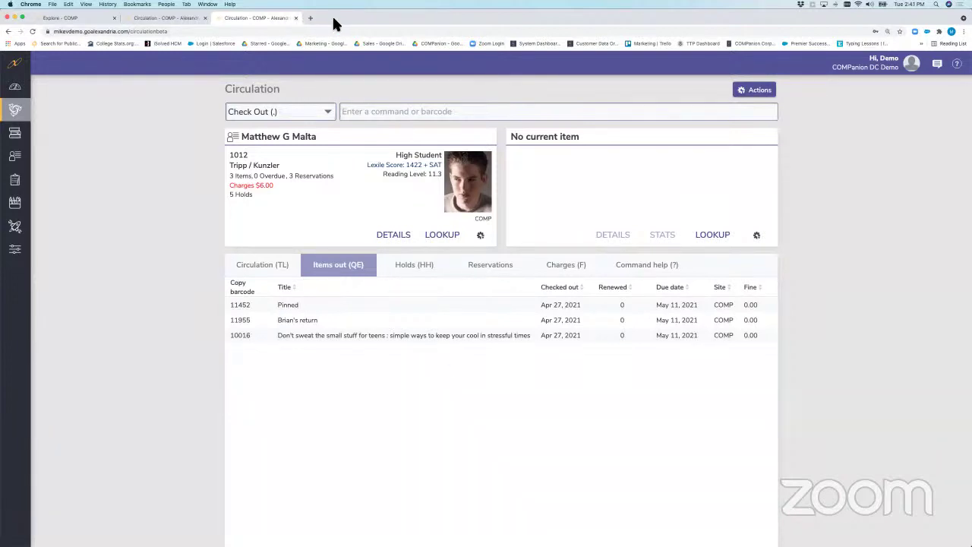
Restore the Libraries Without Limits presentation and go to slide 14, Media Enhanced Books.
{"action": "mouse_move", "coordinate": [797, 543]}
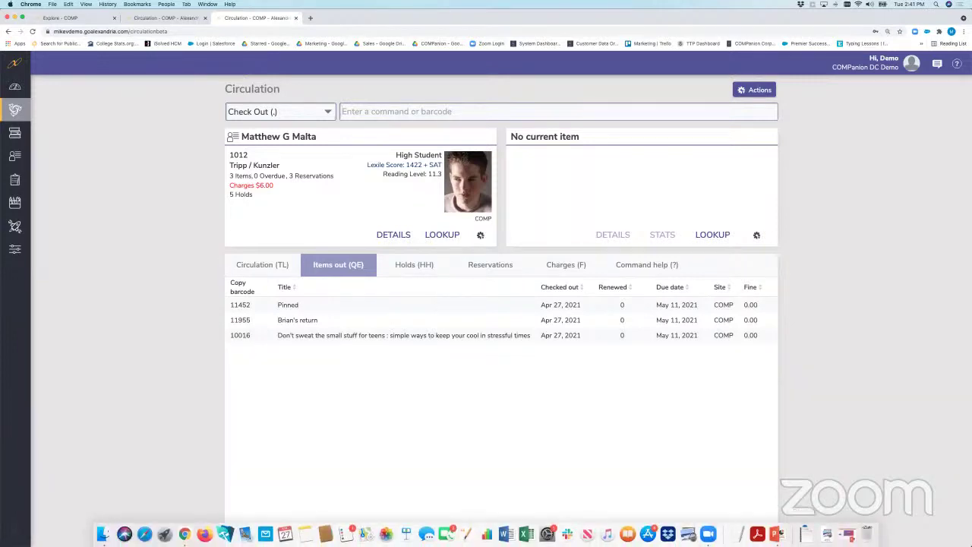
{"action": "left_click", "coordinate": [847, 534]}
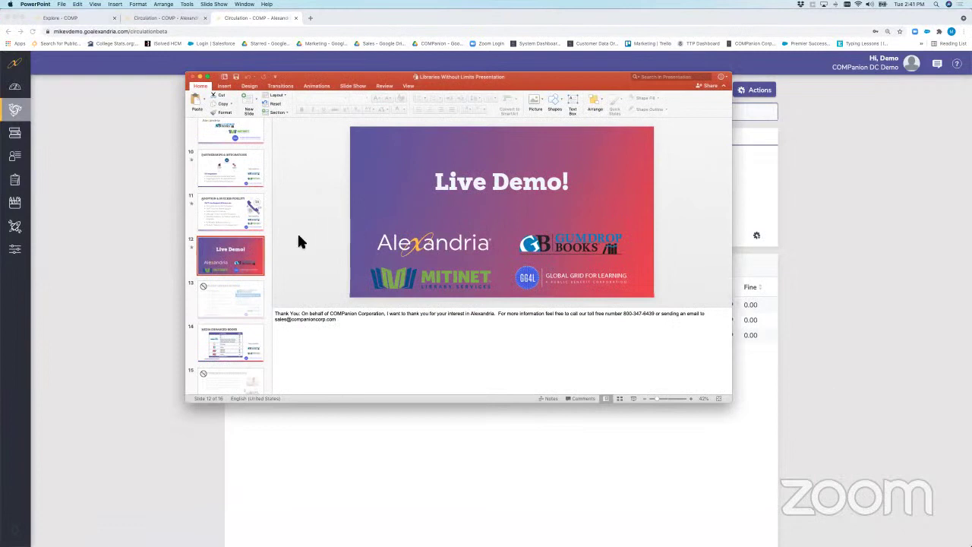
{"action": "left_click", "coordinate": [230, 340]}
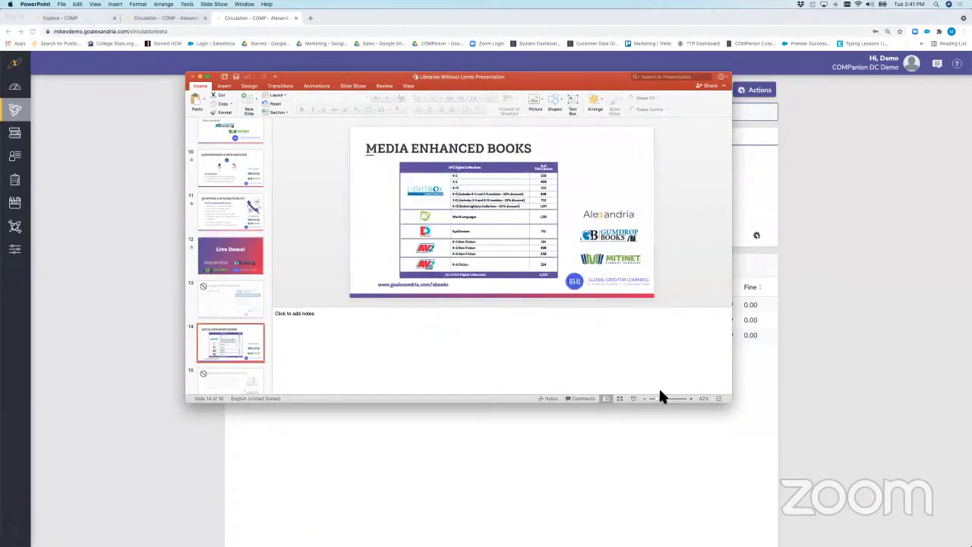
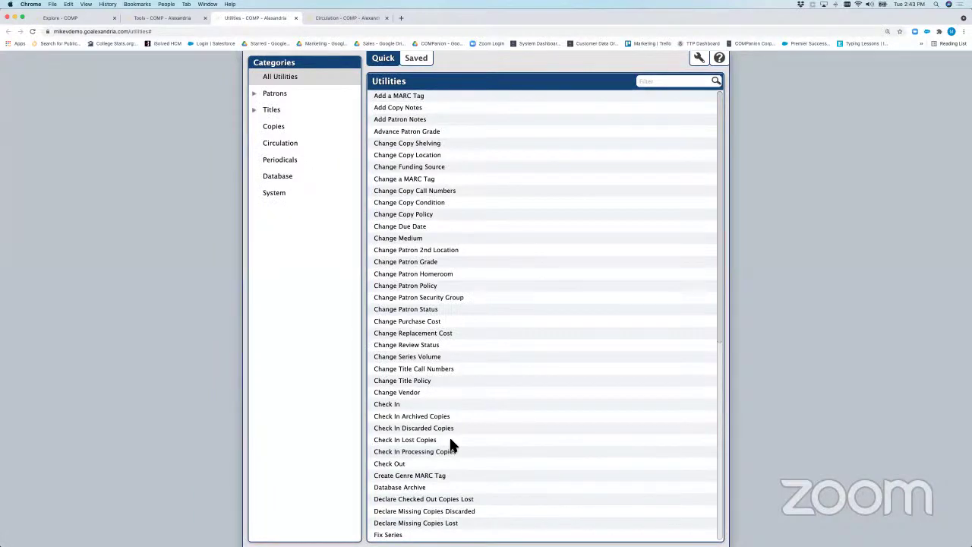
Show the enhancement options of the Mitinet EnhanceMARC utility.
{"action": "scroll", "coordinate": [449, 448], "scroll_direction": "down", "scroll_amount": 5}
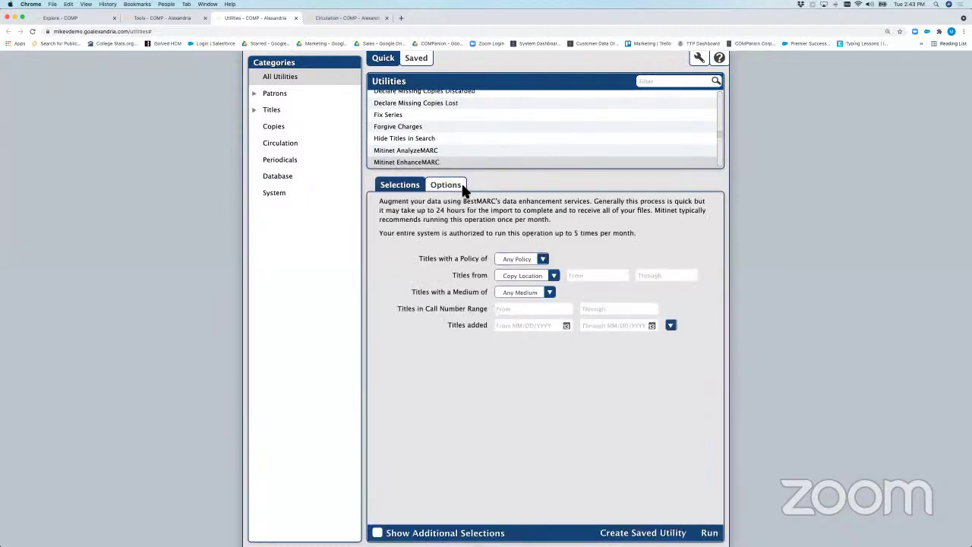
{"action": "left_click", "coordinate": [452, 186]}
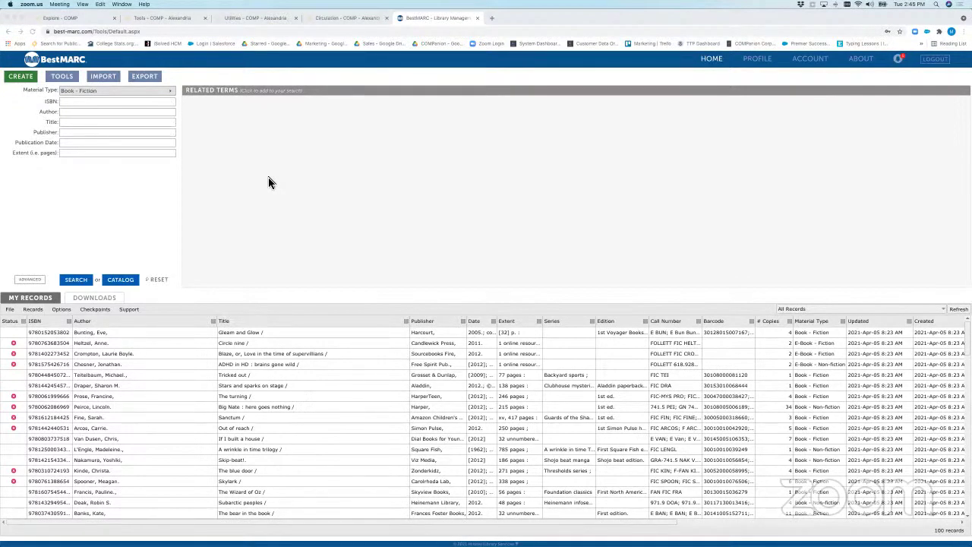
{"action": "left_click", "coordinate": [254, 24]}
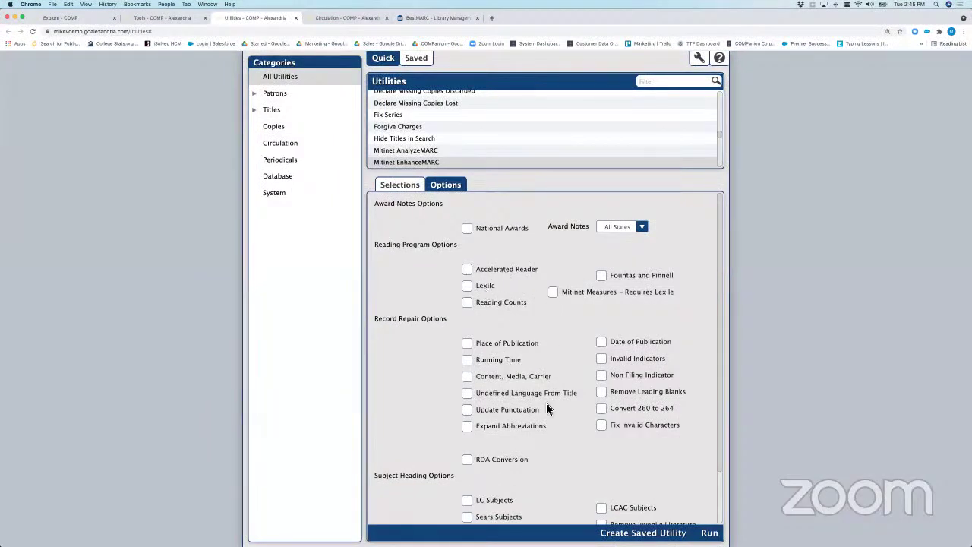
{"action": "scroll", "coordinate": [547, 410], "scroll_direction": "down", "scroll_amount": 3}
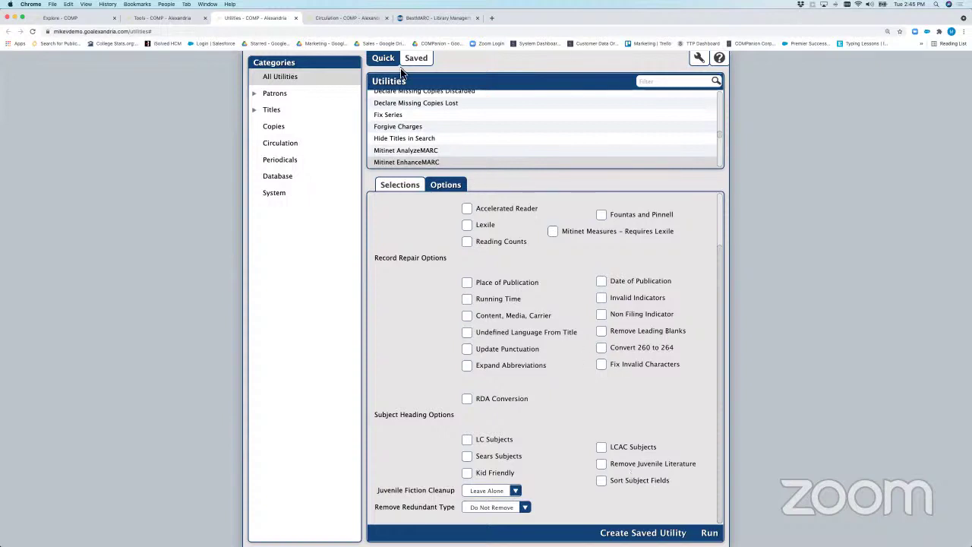
{"action": "left_click", "coordinate": [420, 23]}
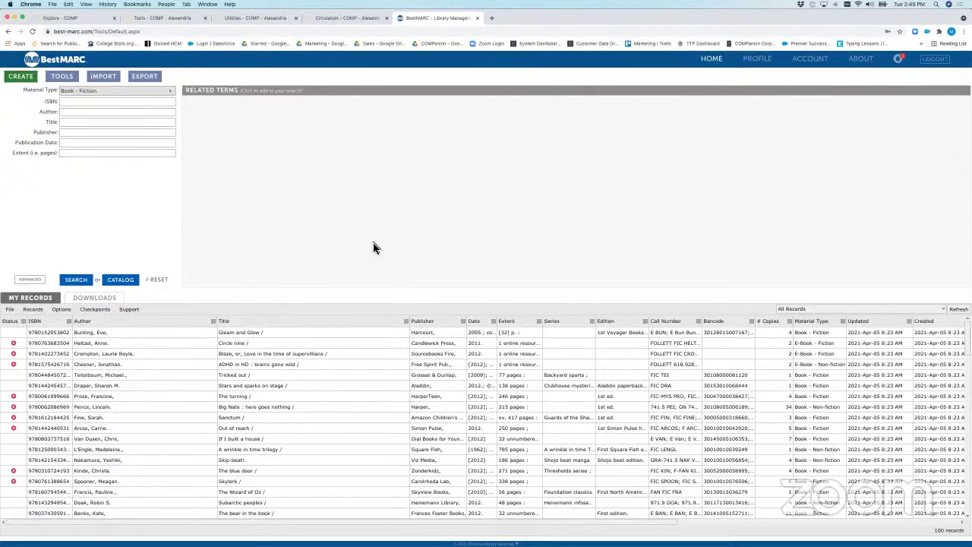
Search BestMARC by title for 'harry potter' and scroll through the scored results.
{"action": "left_click", "coordinate": [86, 123]}
{"action": "type", "text": "harry potter"}
{"action": "key", "text": "Return"}
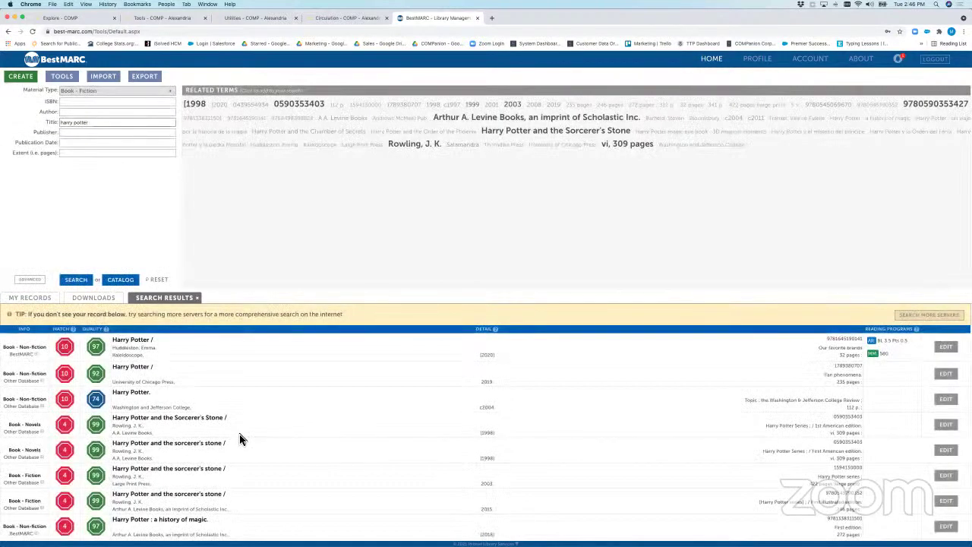
{"action": "scroll", "coordinate": [240, 437], "scroll_direction": "down", "scroll_amount": 2}
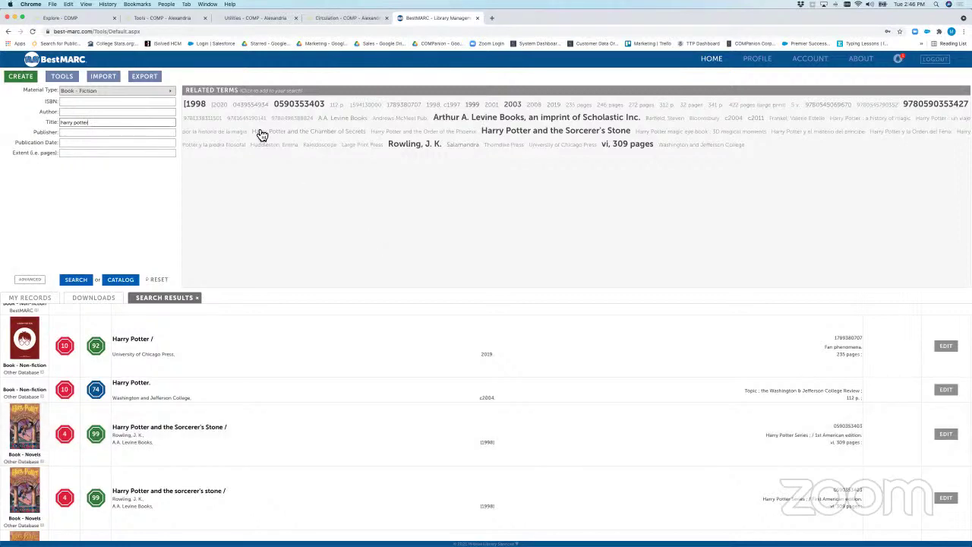
{"action": "left_click", "coordinate": [68, 84]}
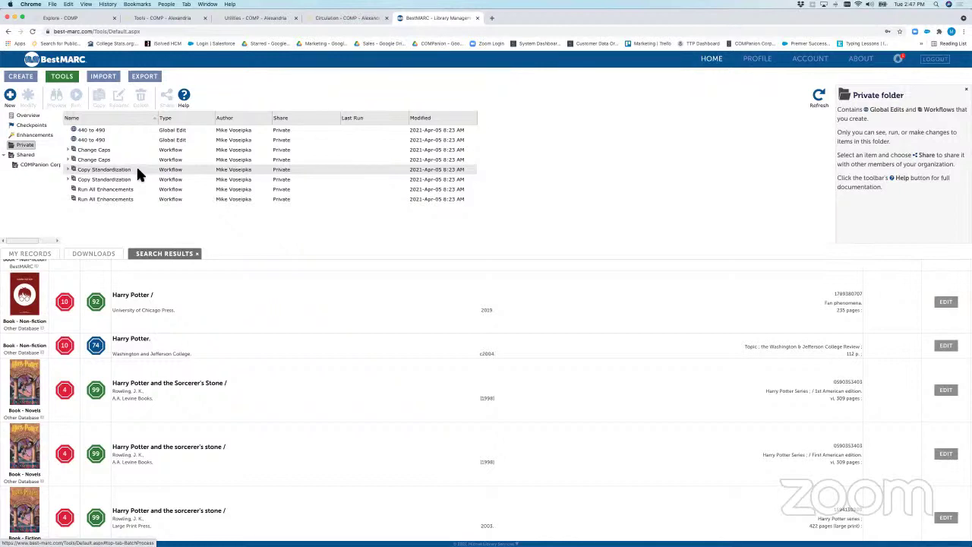
{"action": "left_click", "coordinate": [247, 18]}
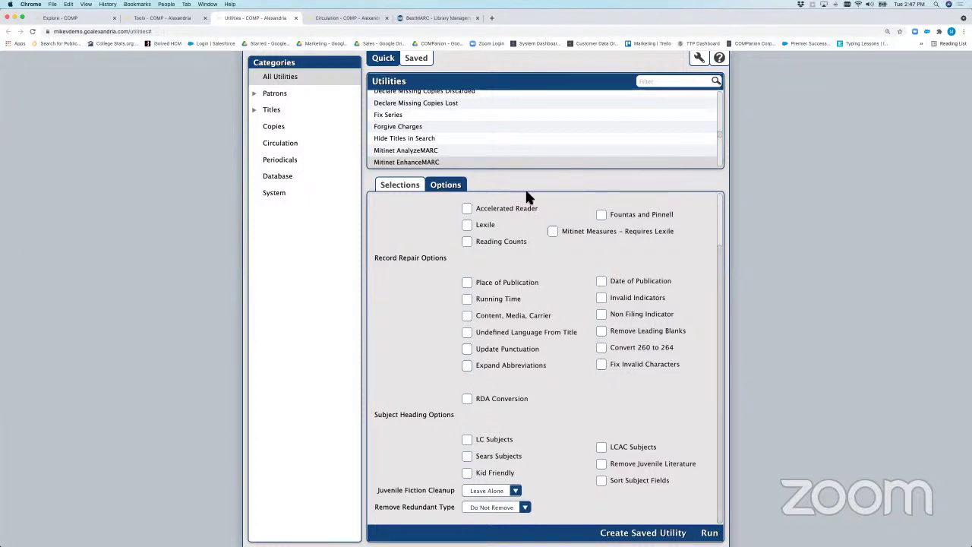
{"action": "left_click", "coordinate": [422, 18]}
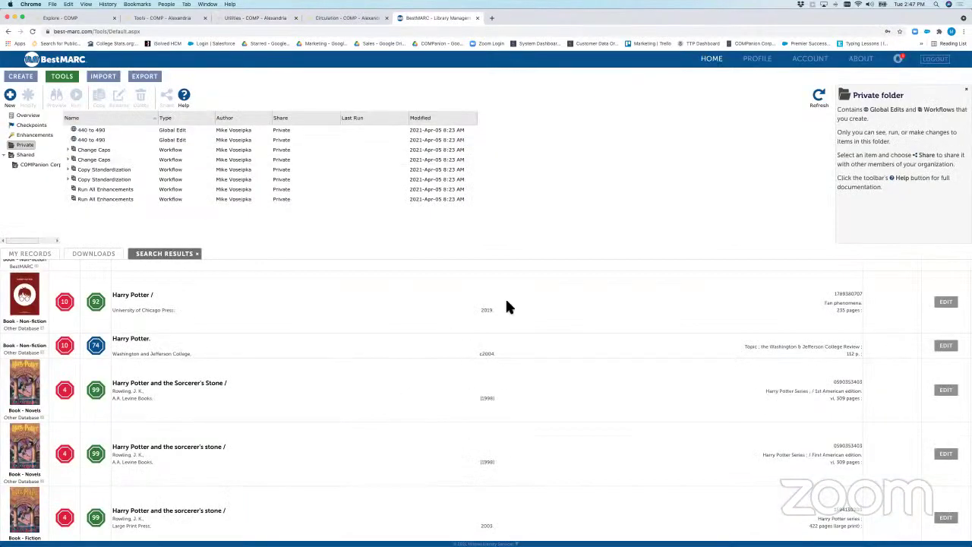
{"action": "left_click", "coordinate": [21, 79]}
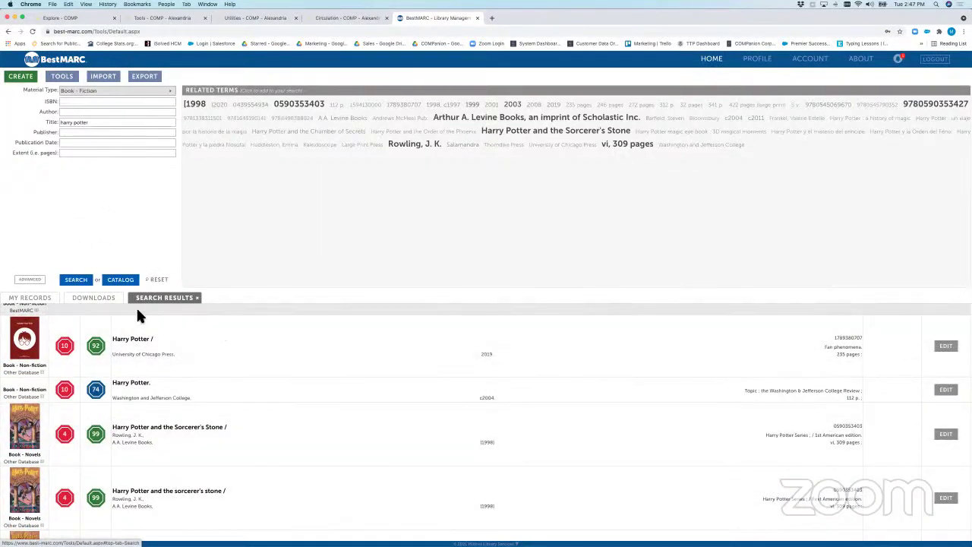
Go back to the MY RECORDS table, then switch to the Alexandria Explore - COMP page.
{"action": "left_click_drag", "start_coordinate": [96, 123], "coordinate": [56, 124]}
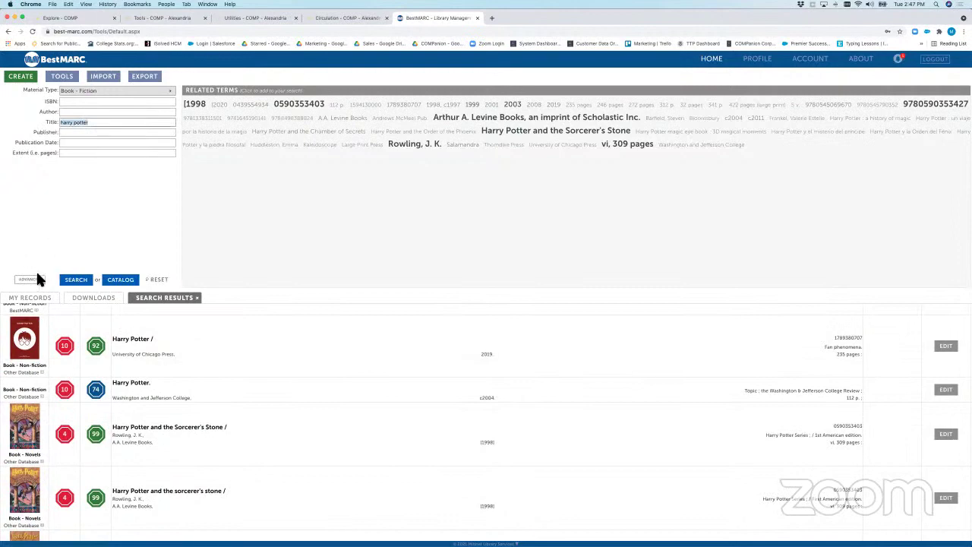
{"action": "left_click", "coordinate": [29, 298]}
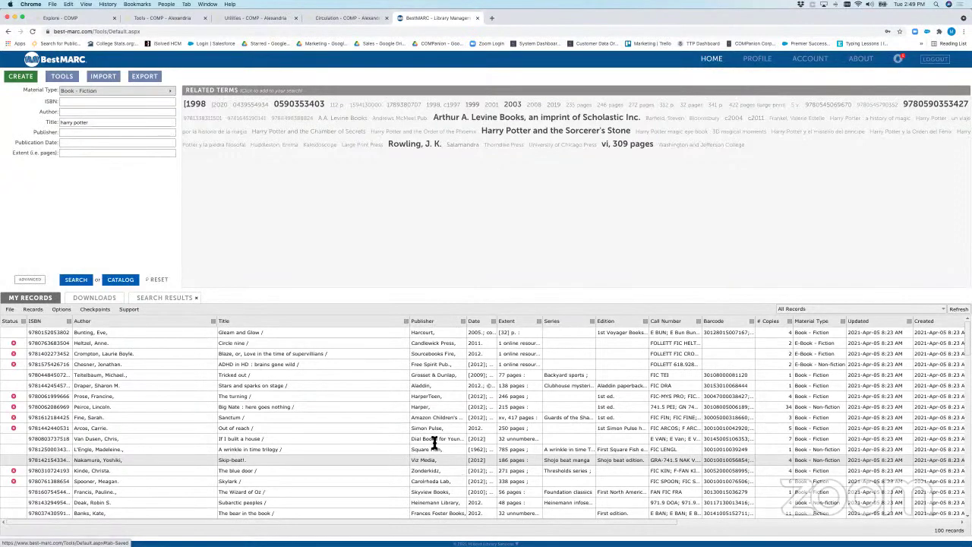
{"action": "left_click", "coordinate": [68, 17]}
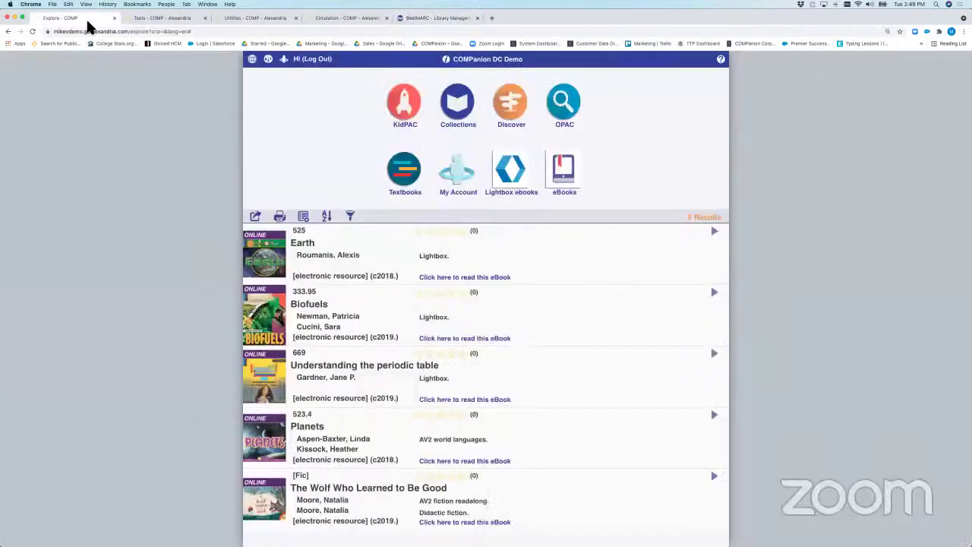